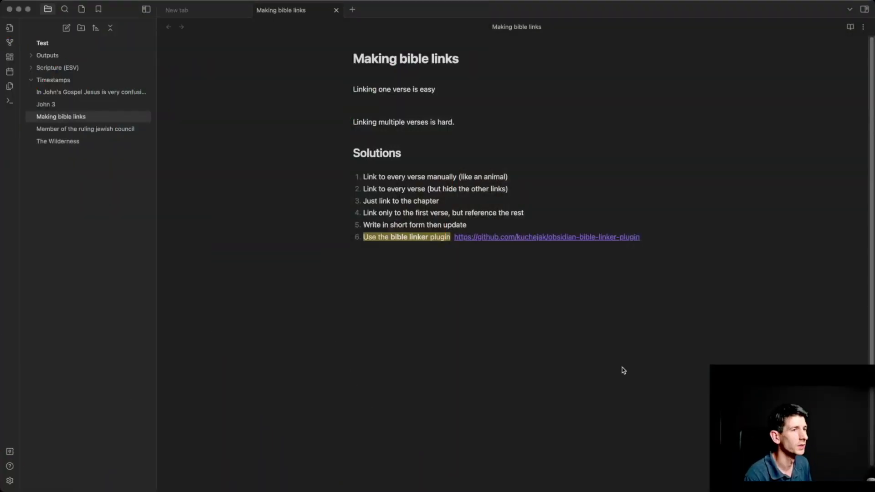
Add a bulleted link to Gen-01#v1 beneath the line "Linking one verse is easy"
{"action": "left_click", "coordinate": [521, 119]}
{"action": "left_click", "coordinate": [501, 101]}
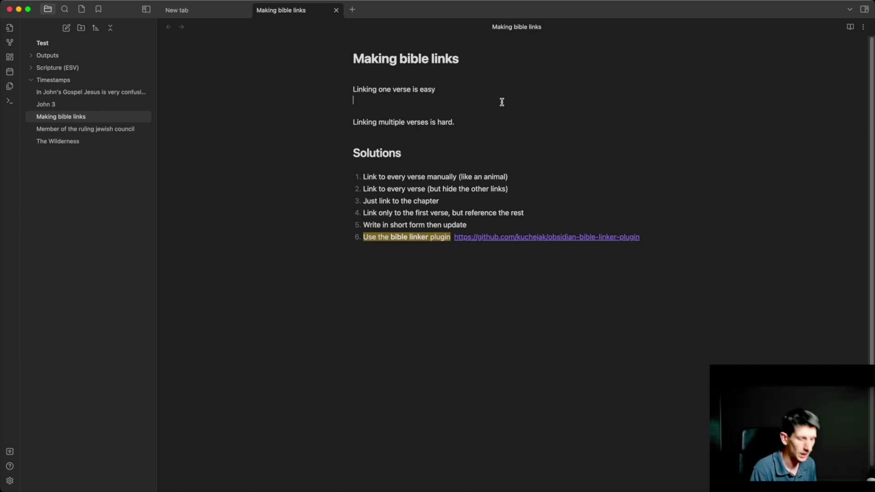
{"action": "type", "text": "- [["}
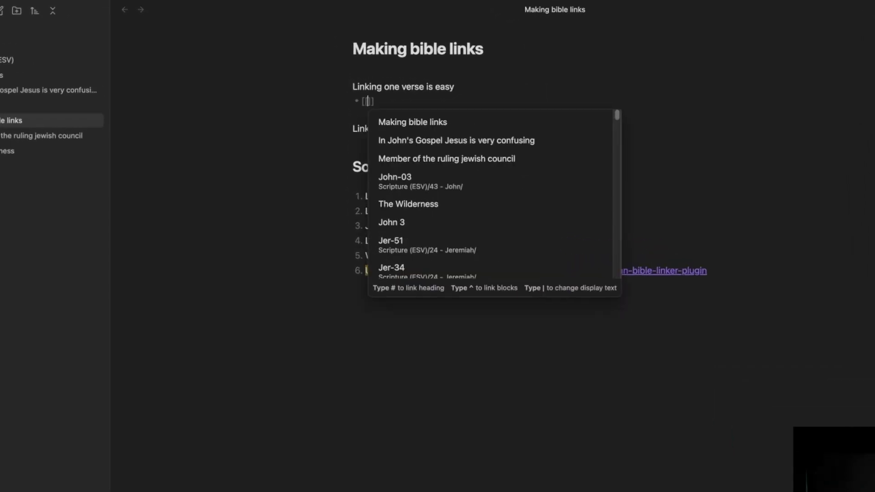
{"action": "type", "text": "Gen-01"}
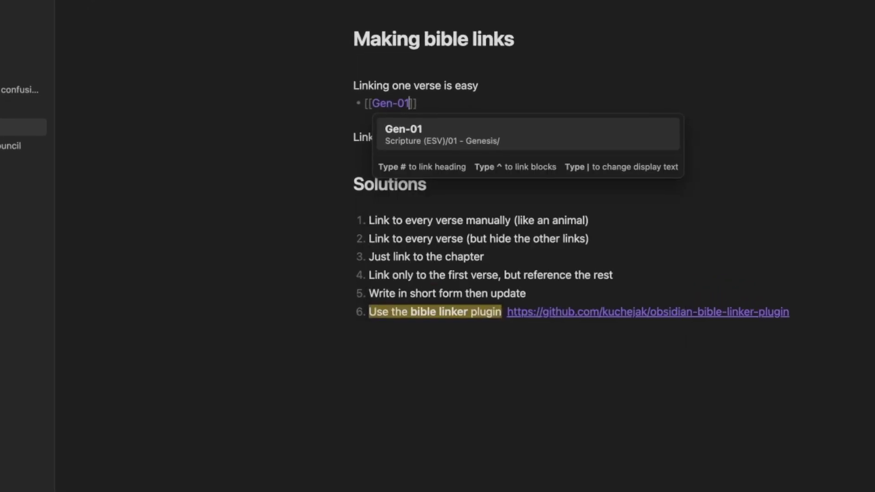
{"action": "type", "text": "#"}
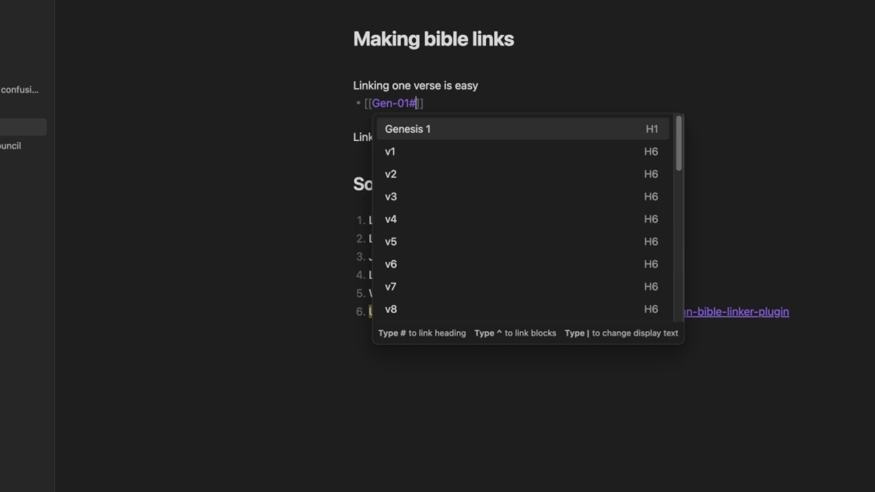
{"action": "key", "text": "Down"}
{"action": "key", "text": "Return"}
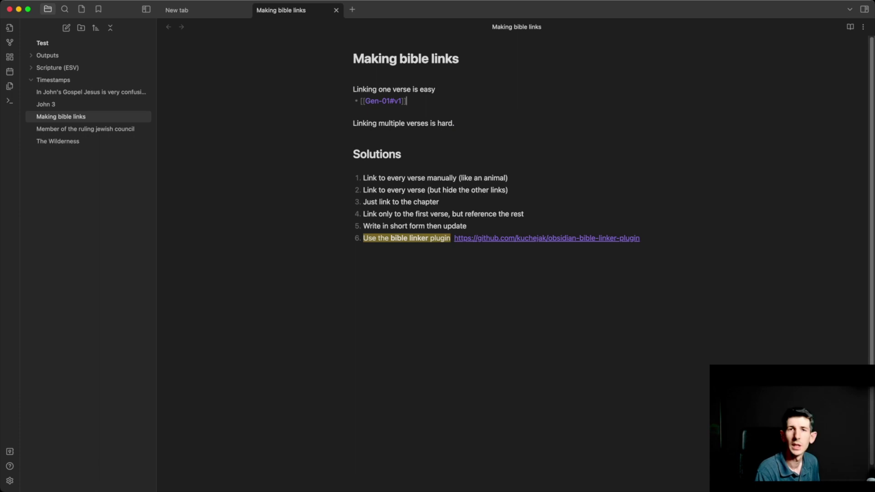
Preview the verse behind the new Gen-01#v1 link and end the bullet list below it
{"action": "key", "text": "Return"}
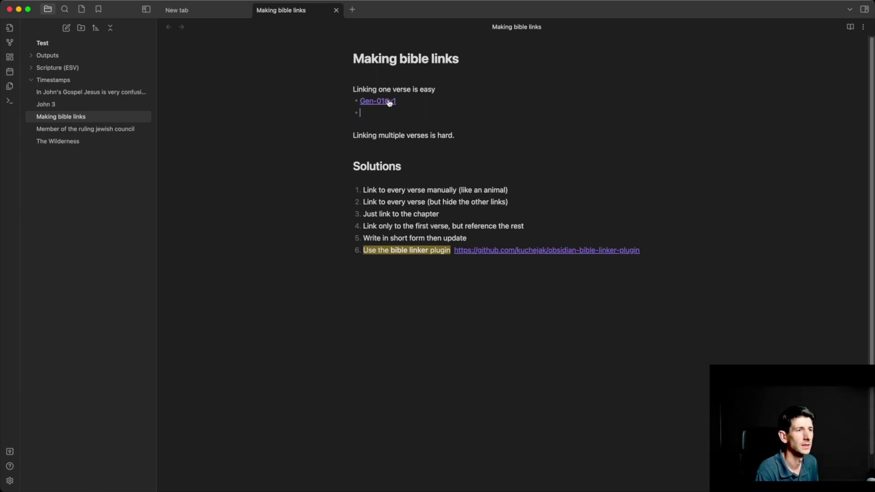
{"action": "mouse_move", "coordinate": [389, 104]}
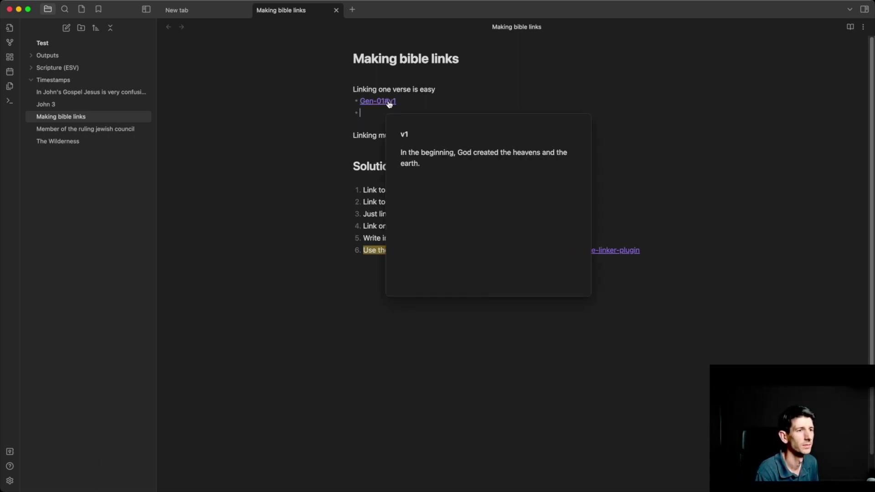
{"action": "left_click", "coordinate": [364, 109]}
{"action": "key", "text": "BackSpace"}
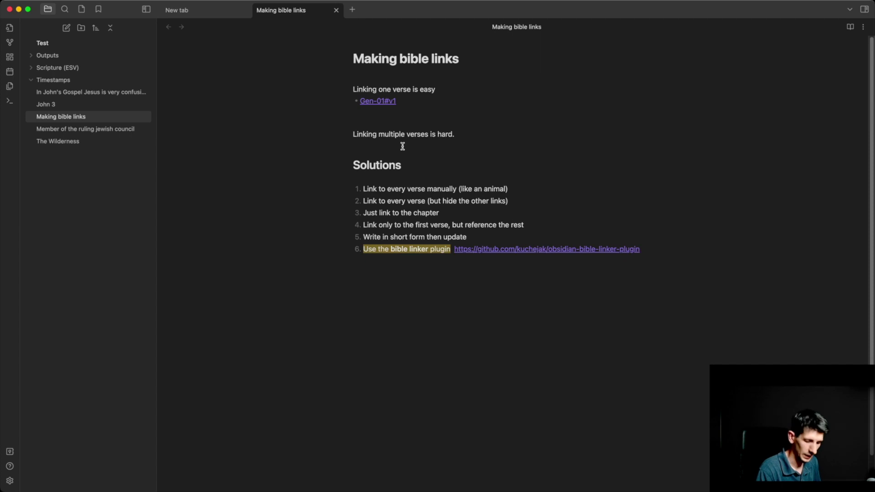
Add a bulleted link to Gen-01#v1 beneath the line "Linking multiple verses is hard."
{"action": "left_click", "coordinate": [403, 146]}
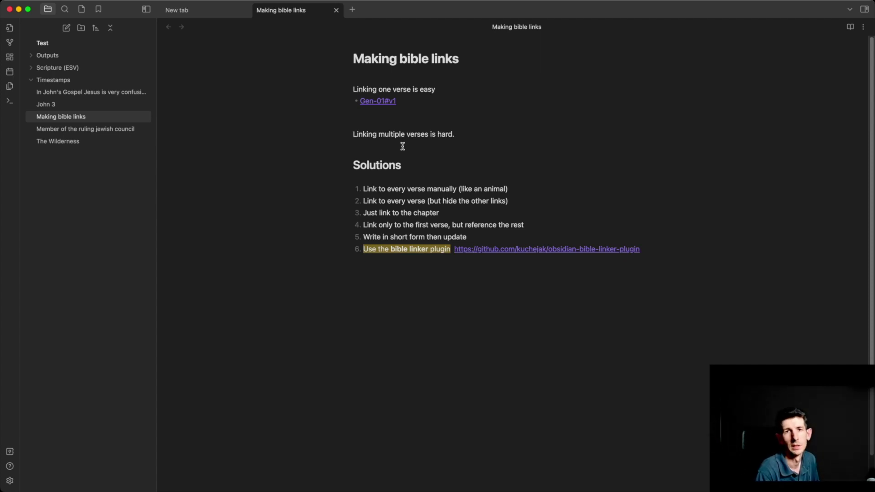
{"action": "type", "text": "- [[gen"}
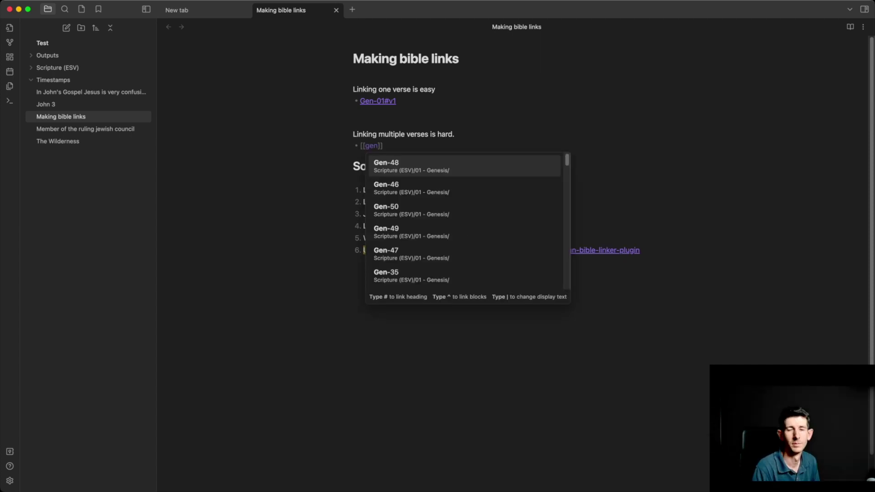
{"action": "type", "text": "-01"}
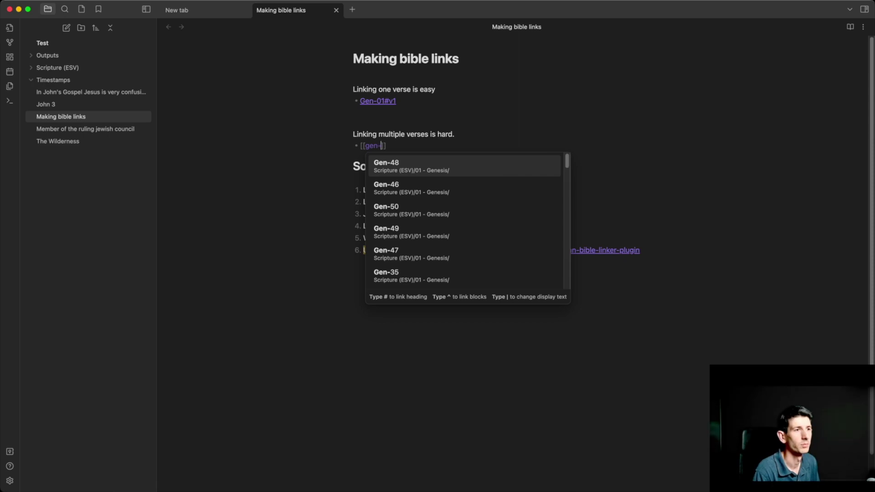
{"action": "key", "text": "Return"}
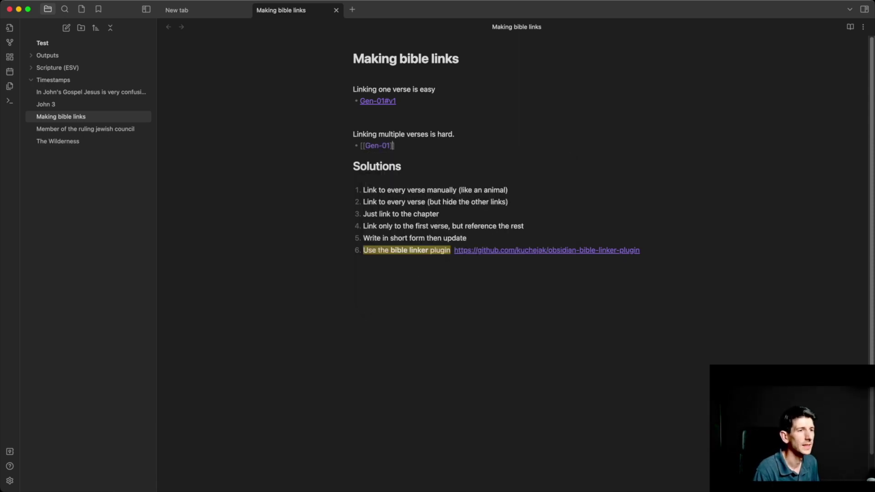
{"action": "key", "text": "Left"}
{"action": "key", "text": "Left"}
{"action": "type", "text": "#"}
{"action": "scroll", "coordinate": [465, 219], "scroll_direction": "down", "scroll_amount": 3}
{"action": "scroll", "coordinate": [465, 218], "scroll_direction": "up", "scroll_amount": 3}
{"action": "type", "text": "c"}
{"action": "key", "text": "BackSpace"}
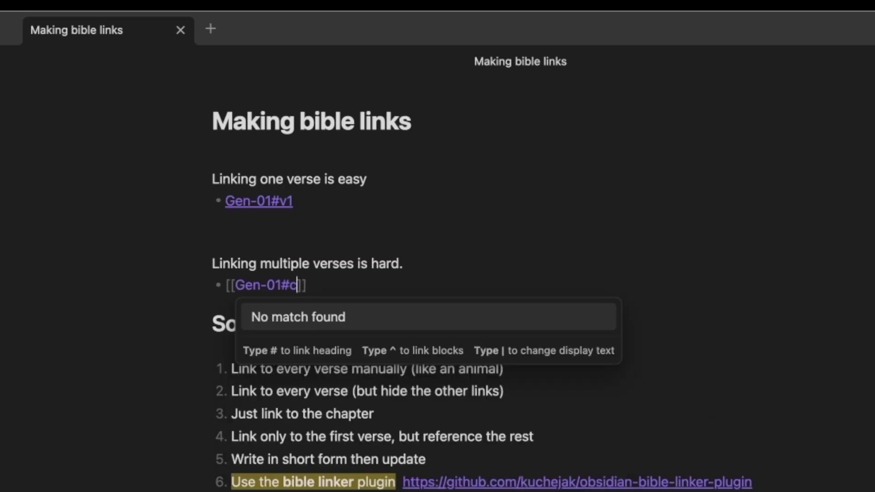
{"action": "type", "text": "v1"}
{"action": "key", "text": "Return"}
Copy the Gen-01#v1 link under the multiple-verses line and paste it alongside as a link to Gen-01#v2
{"action": "key", "text": "shift+Left"}
{"action": "key", "text": "shift+Left"}
{"action": "key", "text": "shift+Left"}
{"action": "key", "text": "shift+Left"}
{"action": "key", "text": "shift+Left"}
{"action": "key", "text": "shift+Left"}
{"action": "key", "text": "shift+Left"}
{"action": "key", "text": "shift+Left"}
{"action": "key", "text": "shift+Left"}
{"action": "key", "text": "shift+Left"}
{"action": "key", "text": "shift+Left"}
{"action": "key", "text": "shift+Left"}
{"action": "key", "text": "shift+Left"}
{"action": "key", "text": "ctrl+c"}
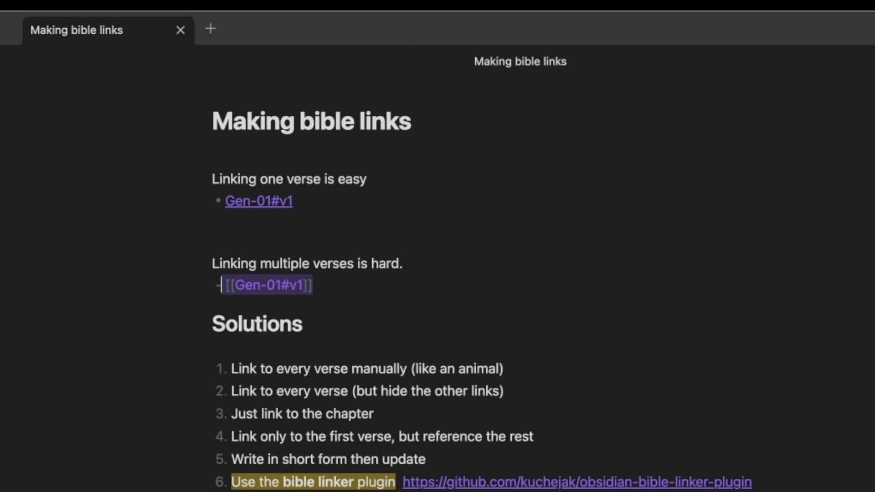
{"action": "key", "text": "Right"}
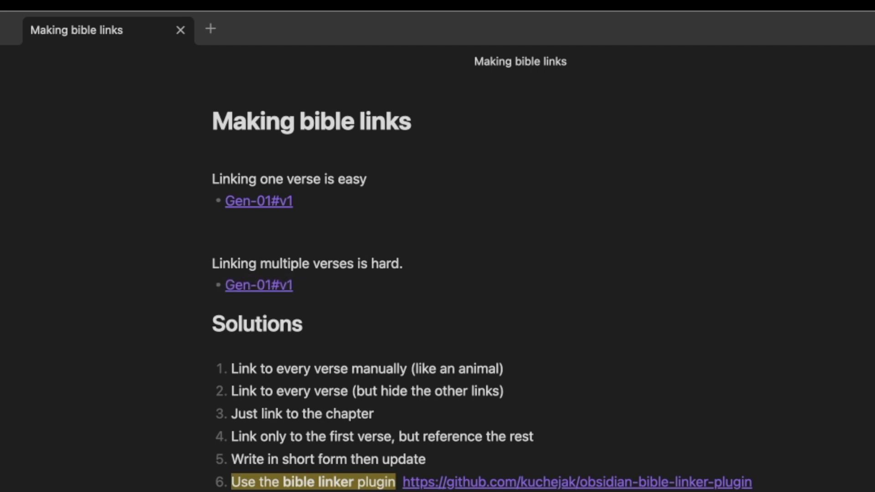
{"action": "key", "text": "ctrl+v"}
{"action": "key", "text": "Left"}
{"action": "key", "text": "Left"}
{"action": "key", "text": "BackSpace"}
{"action": "type", "text": "2"}
{"action": "key", "text": "Return"}
Paste the copied verse link again after the v2 link and change it to Gen-01#v3
{"action": "key", "text": "ctrl+v"}
{"action": "key", "text": "Left"}
{"action": "key", "text": "Left"}
{"action": "key", "text": "BackSpace"}
{"action": "type", "text": "3"}
{"action": "key", "text": "Return"}
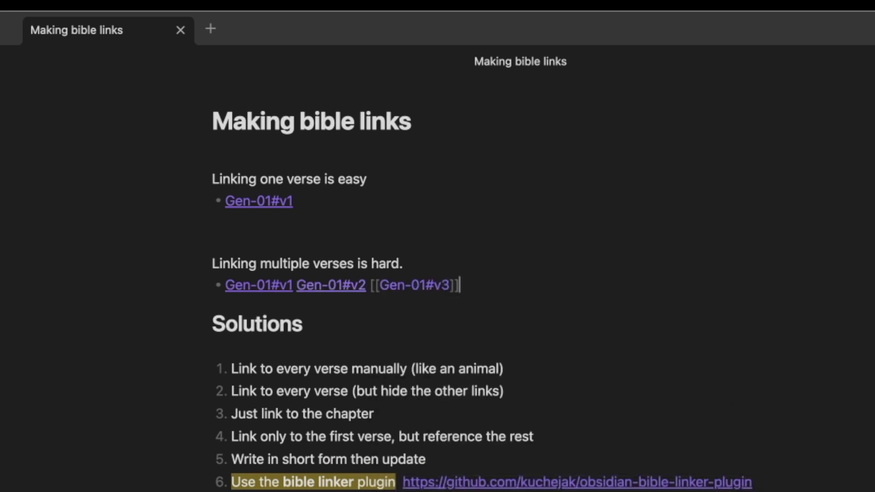
Paste another copy of the verse link after the v3 link and change it to Gen-01#v4
{"action": "key", "text": "ctrl+v"}
{"action": "key", "text": "Left"}
{"action": "key", "text": "Left"}
{"action": "key", "text": "BackSpace"}
{"action": "type", "text": "4"}
{"action": "key", "text": "Return"}
Paste a last copy of the verse link at the end of the bullet and change it to Gen-01#v5
{"action": "key", "text": "ctrl+v"}
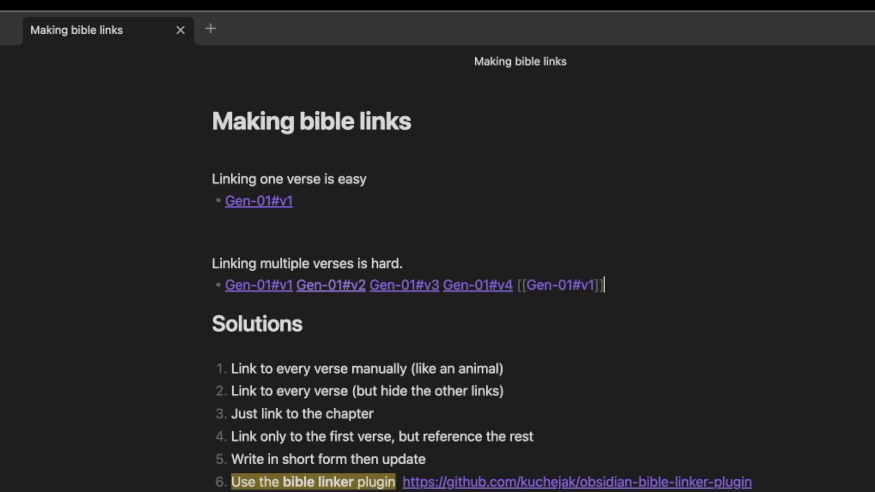
{"action": "key", "text": "Left"}
{"action": "key", "text": "BackSpace"}
{"action": "key", "text": "BackSpace"}
{"action": "type", "text": "5"}
{"action": "left_click", "coordinate": [212, 324]}
{"action": "left_click", "coordinate": [602, 285]}
{"action": "type", "text": "]"}
{"action": "left_click", "coordinate": [212, 324]}
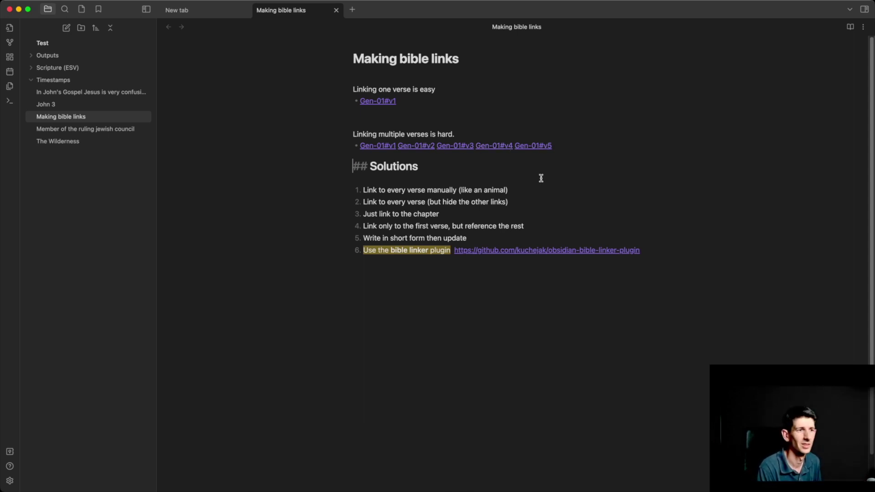
Set the display text of the Gen-01#v2 link in the multiple-verses bullet to "-"
{"action": "left_click", "coordinate": [563, 144]}
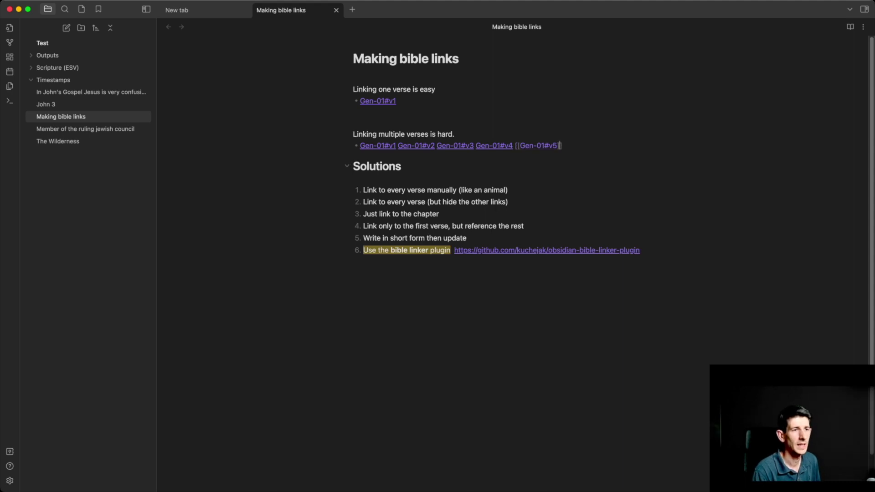
{"action": "left_click", "coordinate": [536, 145]}
{"action": "key", "text": "Left"}
{"action": "key", "text": "Left"}
{"action": "key", "text": "Left"}
{"action": "key", "text": "Left"}
{"action": "key", "text": "Left"}
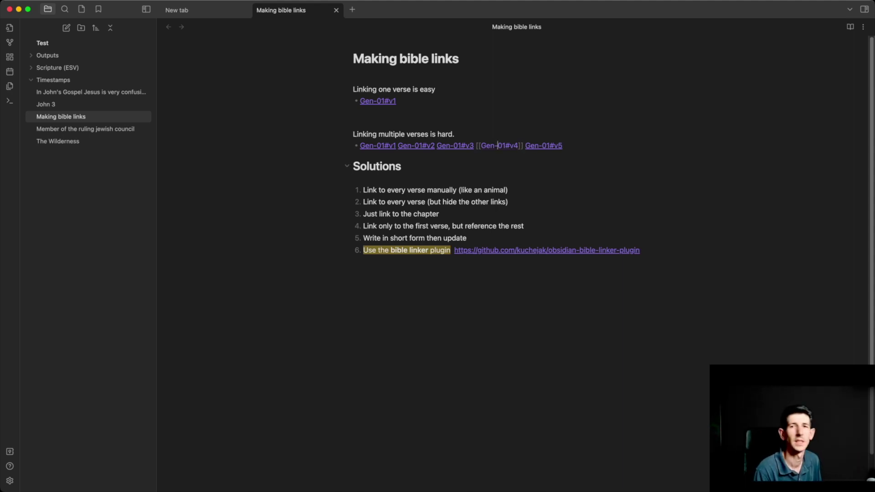
{"action": "left_click", "coordinate": [436, 146]}
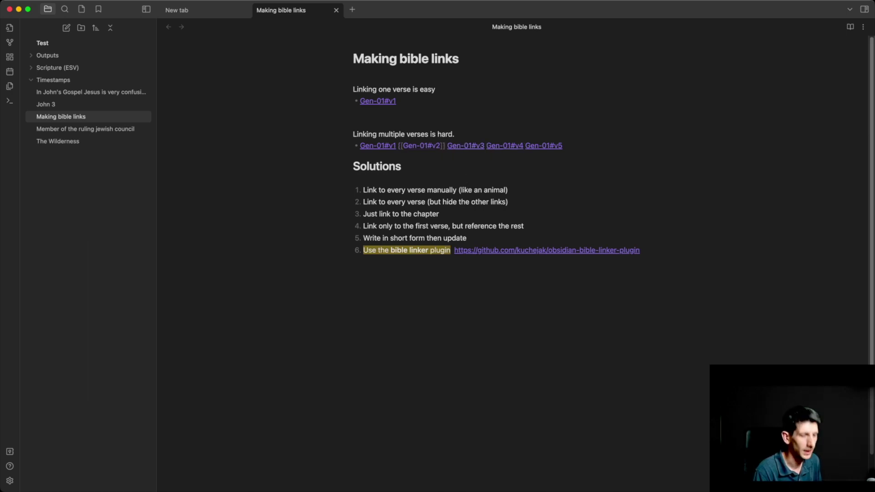
{"action": "key", "text": "Left"}
{"action": "key", "text": "Left"}
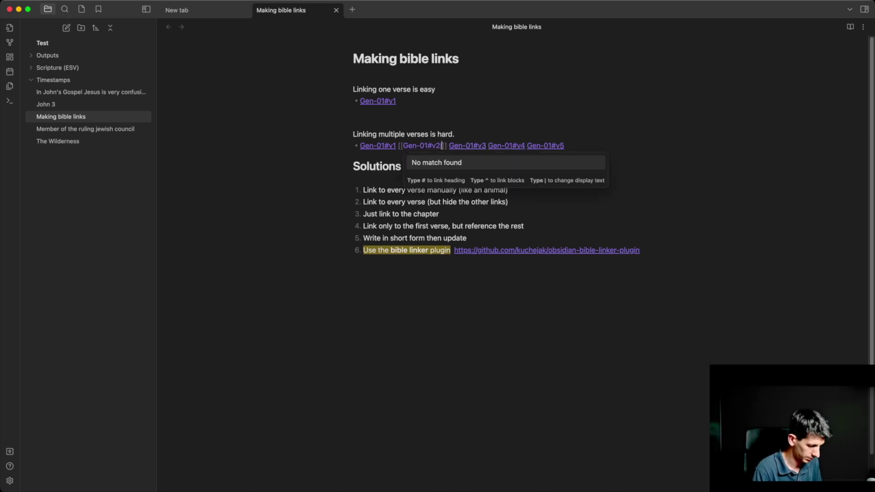
{"action": "type", "text": "|-"}
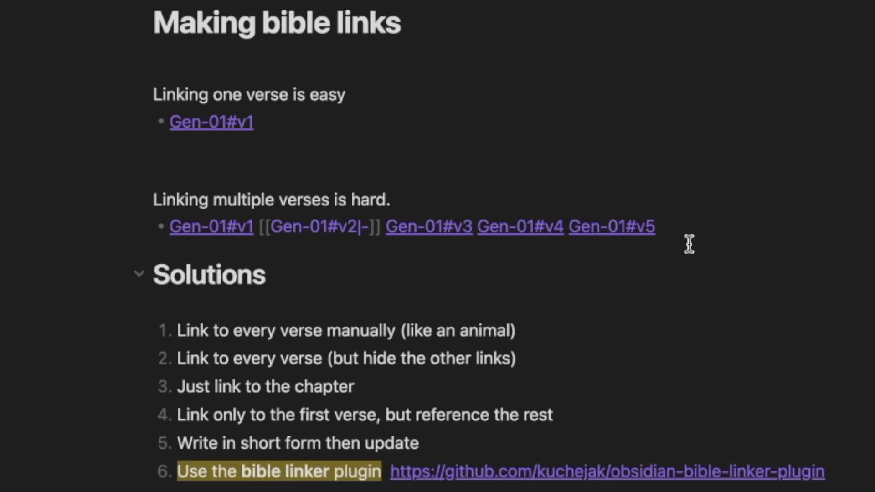
Set the display text of the Gen-01#v3 link in the same bullet to "-"
{"action": "key", "text": "Right"}
{"action": "key", "text": "Right"}
{"action": "key", "text": "Right"}
{"action": "key", "text": "Right"}
{"action": "key", "text": "Right"}
{"action": "key", "text": "Right"}
{"action": "key", "text": "Right"}
{"action": "key", "text": "Right"}
{"action": "key", "text": "Right"}
{"action": "key", "text": "Right"}
{"action": "key", "text": "Right"}
{"action": "key", "text": "Right"}
{"action": "key", "text": "Right"}
{"action": "key", "text": "Right"}
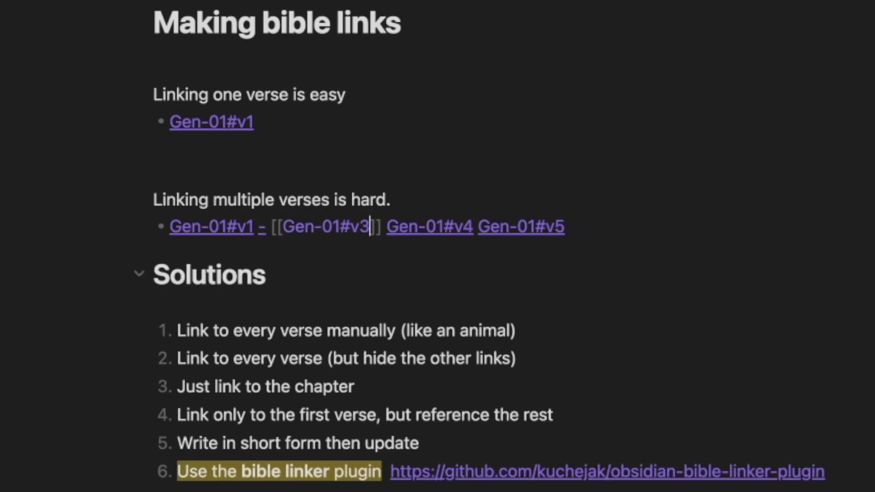
{"action": "type", "text": "|"}
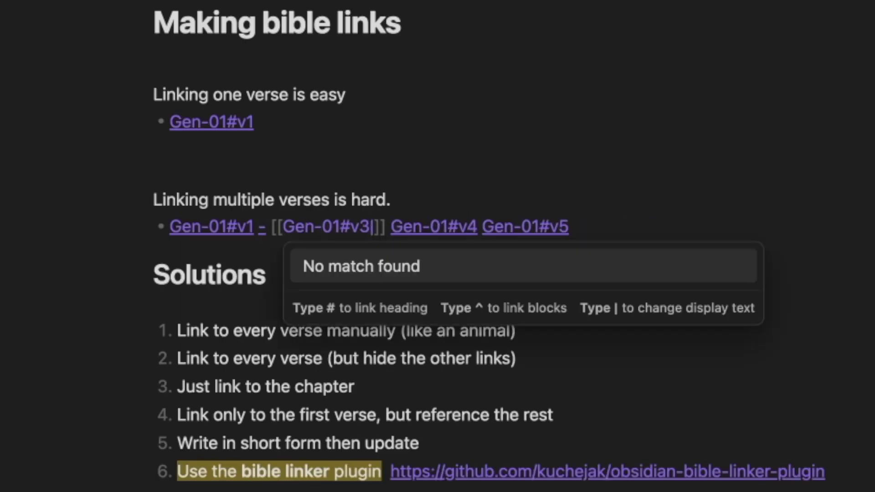
{"action": "type", "text": "-"}
Set the display text of the Gen-01#v4 link to "-" and leave the bullet
{"action": "key", "text": "Right"}
{"action": "key", "text": "Right"}
{"action": "key", "text": "Right"}
{"action": "key", "text": "Right"}
{"action": "key", "text": "Right"}
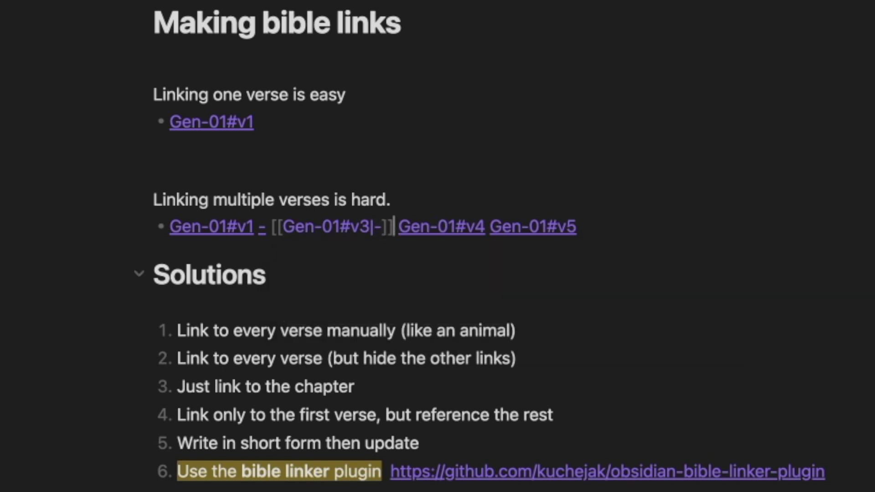
{"action": "key", "text": "Right"}
{"action": "key", "text": "Right"}
{"action": "key", "text": "Right"}
{"action": "key", "text": "Right"}
{"action": "key", "text": "Right"}
{"action": "key", "text": "Right"}
{"action": "key", "text": "Right"}
{"action": "key", "text": "Right"}
{"action": "key", "text": "Right"}
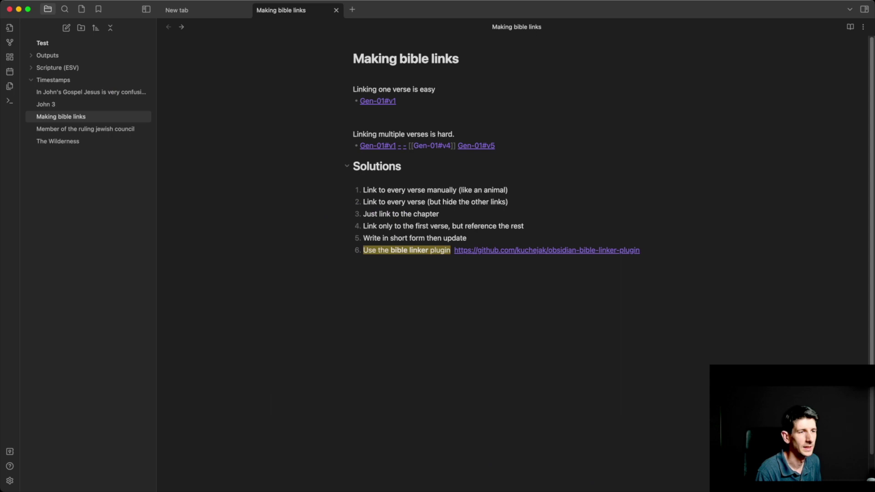
{"action": "type", "text": "|-"}
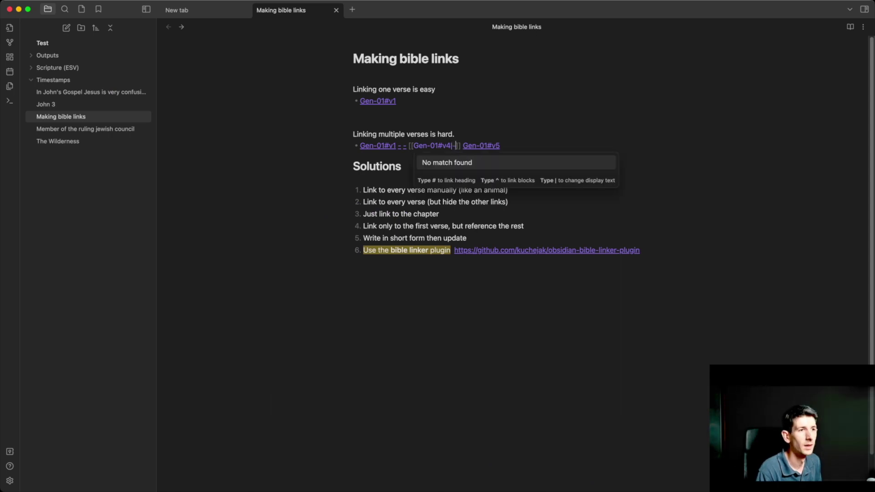
{"action": "key", "text": "Escape"}
{"action": "key", "text": "Down"}
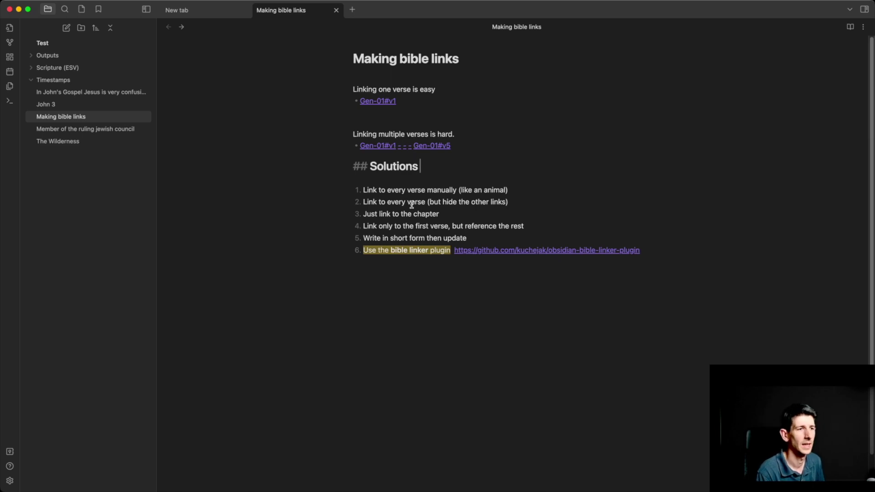
Add a second bullet under the multiple-verses line with a link to the chapter Gen-01 followed by the text "v1-11"
{"action": "left_click", "coordinate": [477, 147]}
{"action": "key", "text": "Return"}
{"action": "type", "text": "- "}
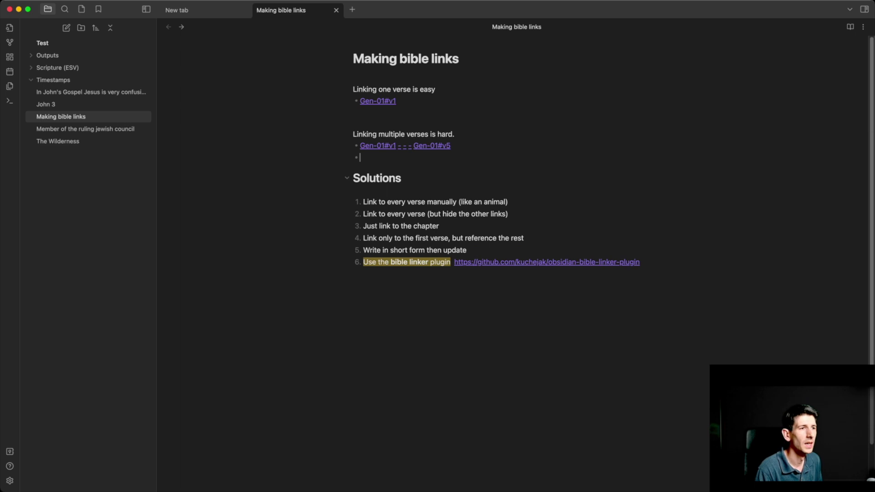
{"action": "type", "text": "[Gen-"}
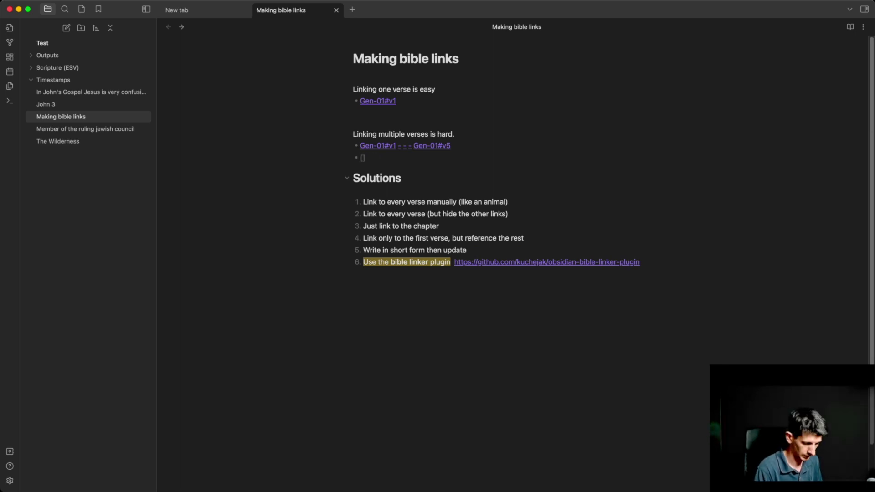
{"action": "type", "text": "[Gen0"}
{"action": "type", "text": "1"}
{"action": "key", "text": "BackSpace"}
{"action": "key", "text": "BackSpace"}
{"action": "type", "text": "-01"}
{"action": "key", "text": "Return"}
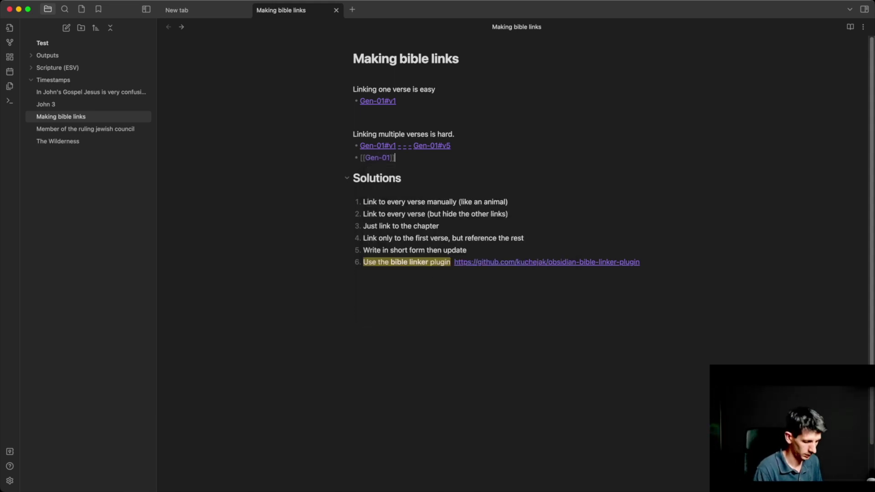
{"action": "type", "text": "v1-11"}
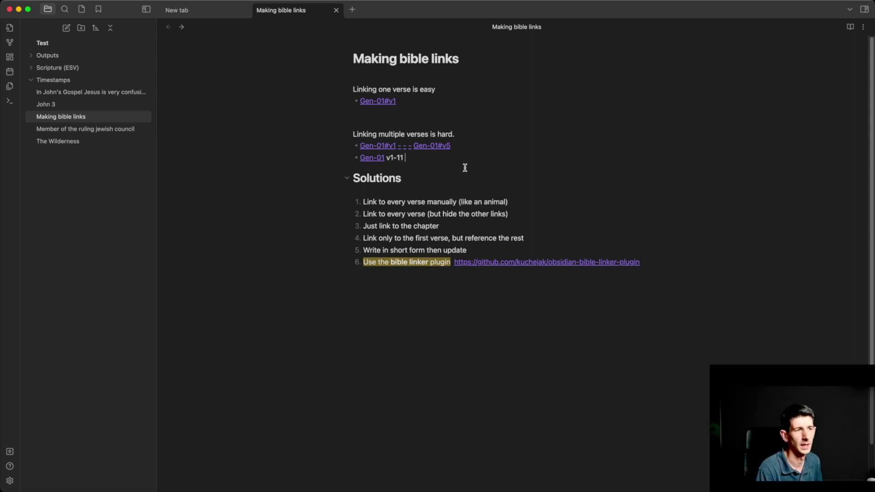
Open the Gen-01 chapter note in a new tab and show the references to verse v1
{"action": "left_click", "coordinate": [372, 157], "text": "super"}
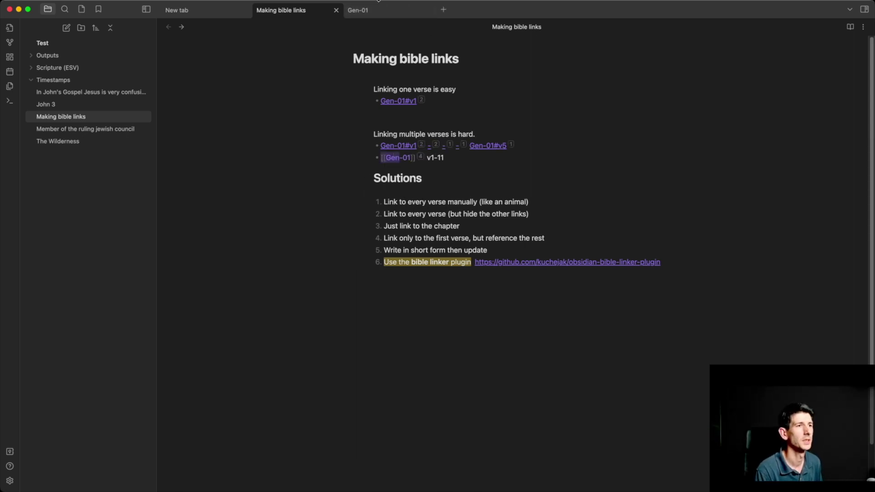
{"action": "left_click", "coordinate": [379, 9]}
{"action": "mouse_move", "coordinate": [390, 174]}
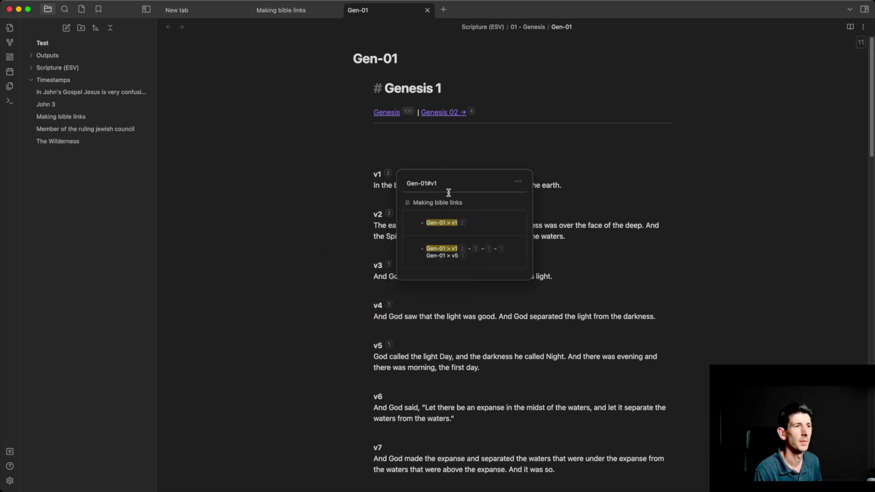
Show the references to verse v2 in Gen-01, return to the Making bible links note and preview the references to Gen-01#v1
{"action": "mouse_move", "coordinate": [393, 218]}
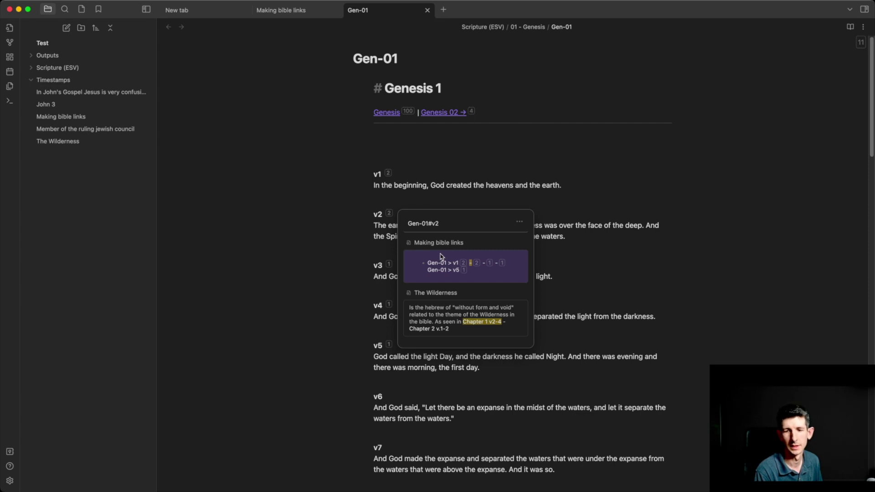
{"action": "left_click", "coordinate": [301, 10]}
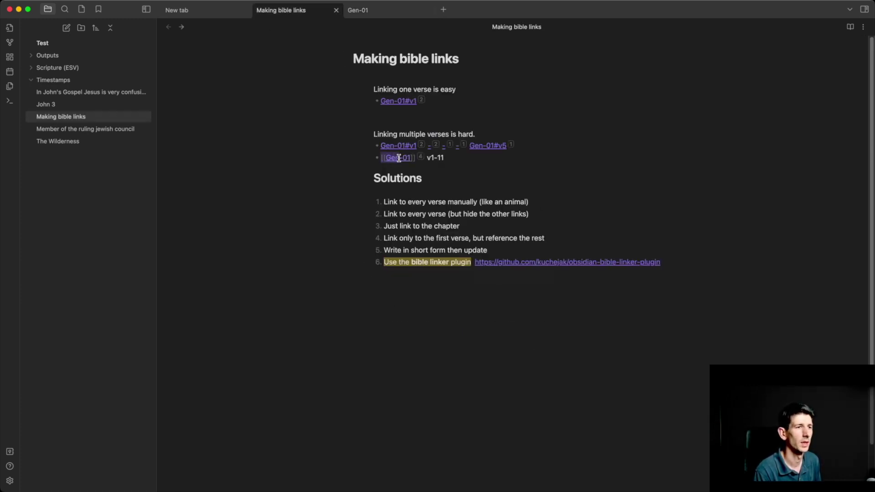
{"action": "mouse_move", "coordinate": [400, 146]}
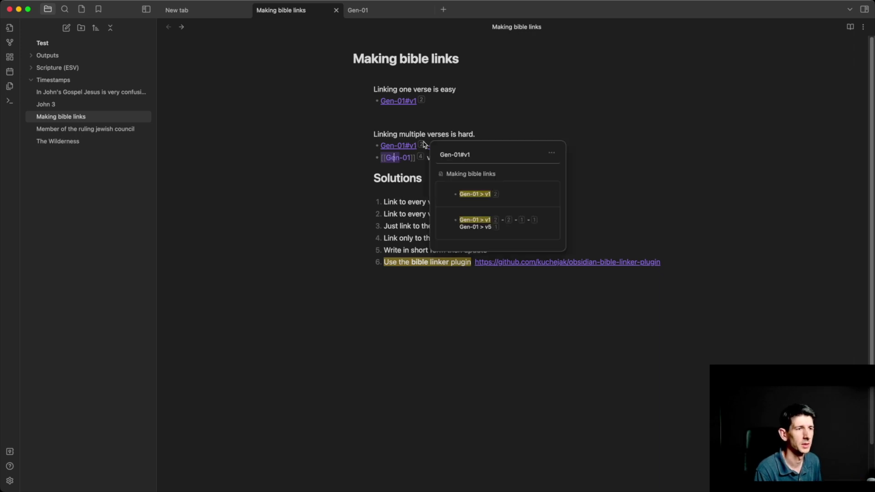
Add a third bullet under the multiple-verses line with a link to Gen-01#v1 followed by the text "- v11"
{"action": "left_click", "coordinate": [468, 158]}
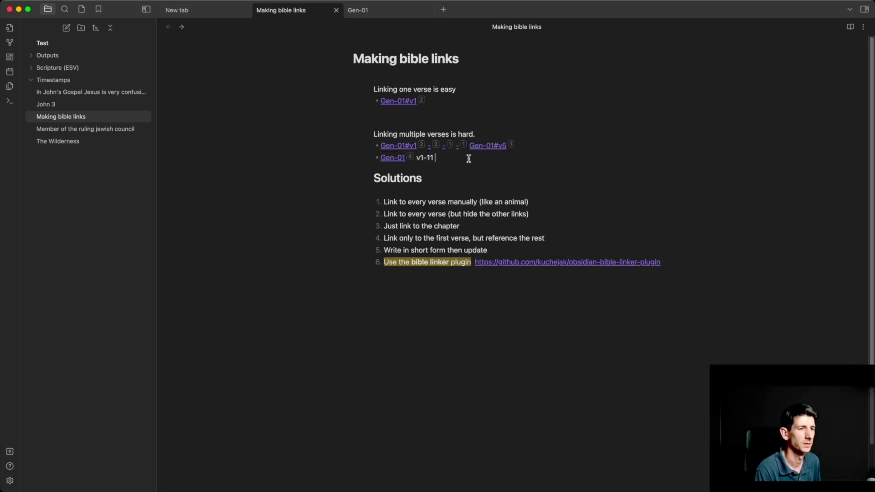
{"action": "key", "text": "Return"}
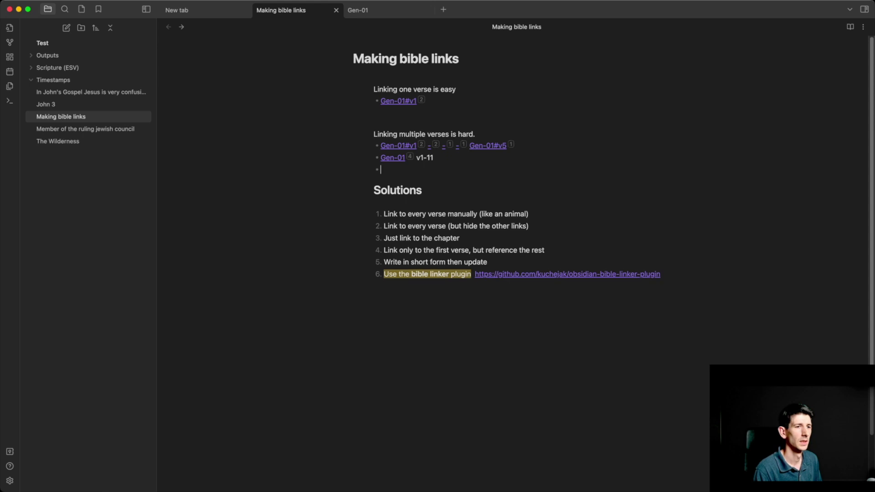
{"action": "type", "text": "["}
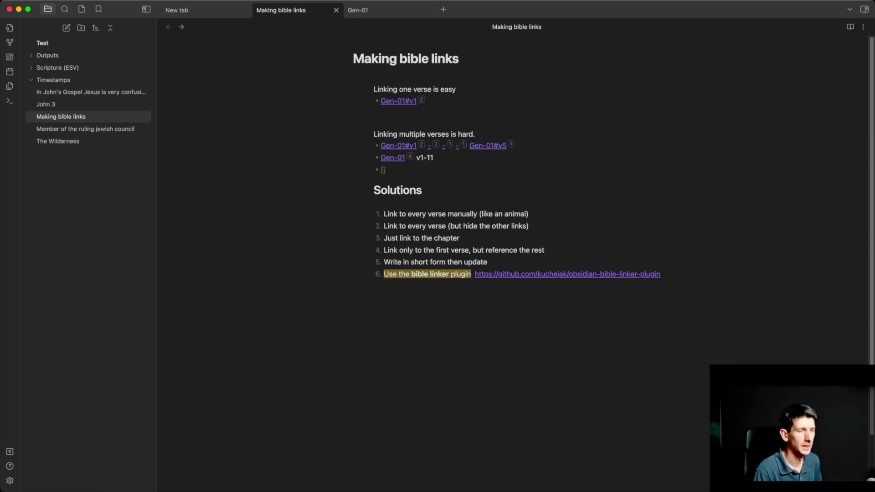
{"action": "type", "text": "[gen"}
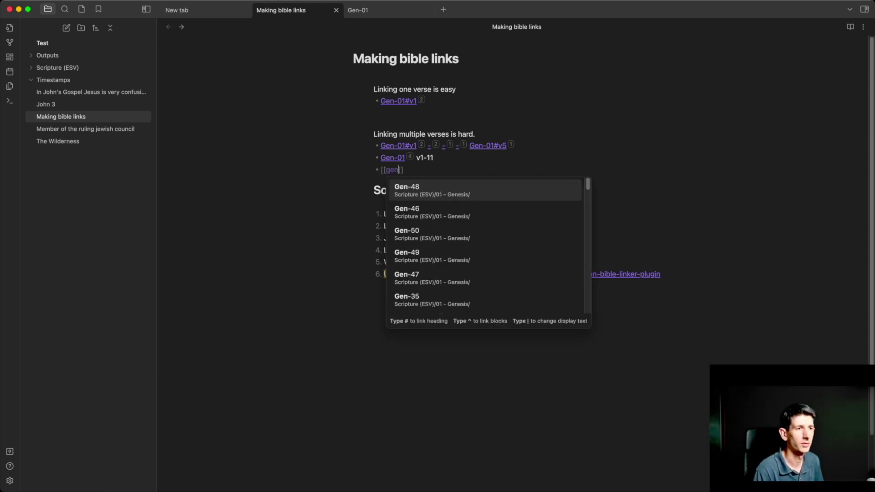
{"action": "type", "text": "-01"}
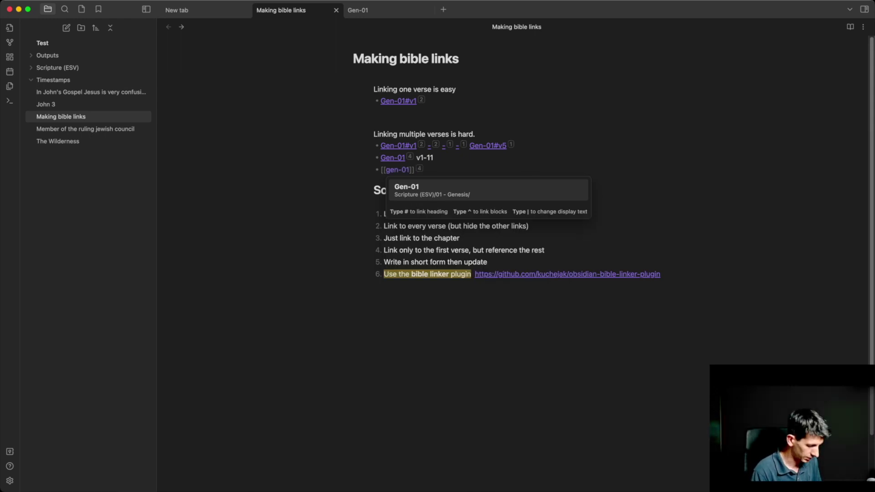
{"action": "type", "text": "#v1"}
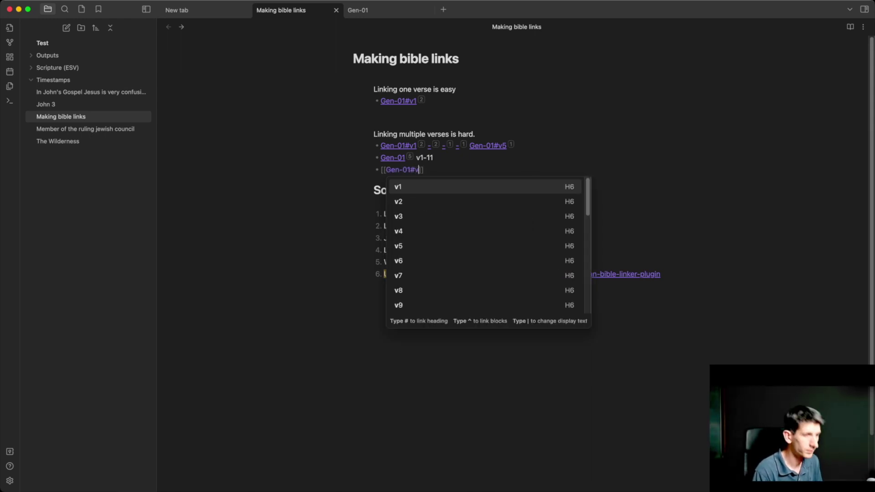
{"action": "key", "text": "Return"}
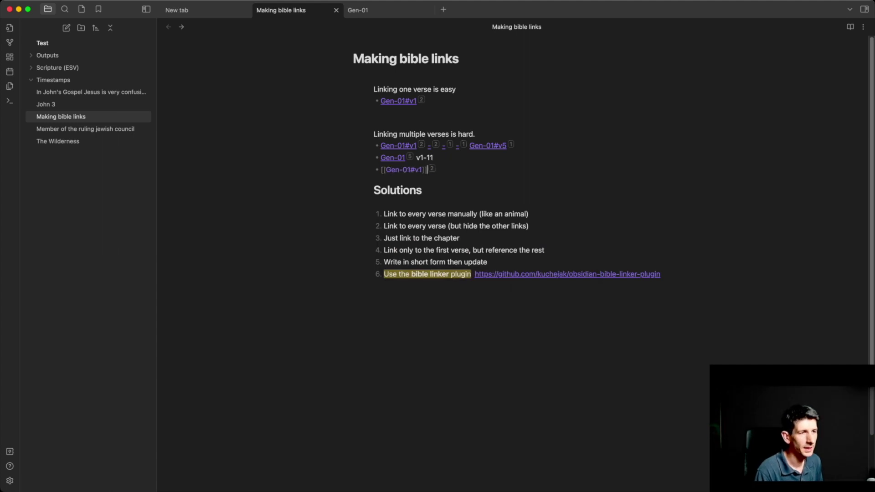
{"action": "type", "text": "- v11"}
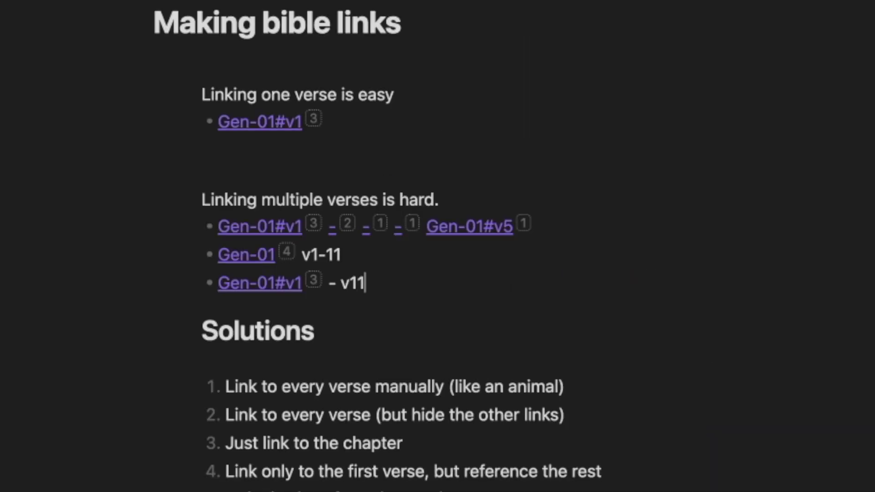
Check the new Gen-01#v1 link against verse v1 in the Gen-01 chapter note and return to the Making bible links note
{"action": "mouse_move", "coordinate": [277, 289]}
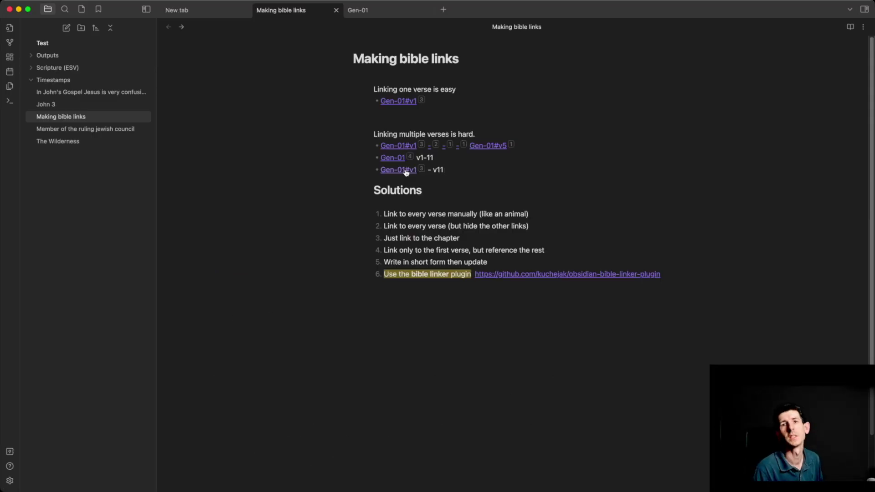
{"action": "mouse_move", "coordinate": [420, 173]}
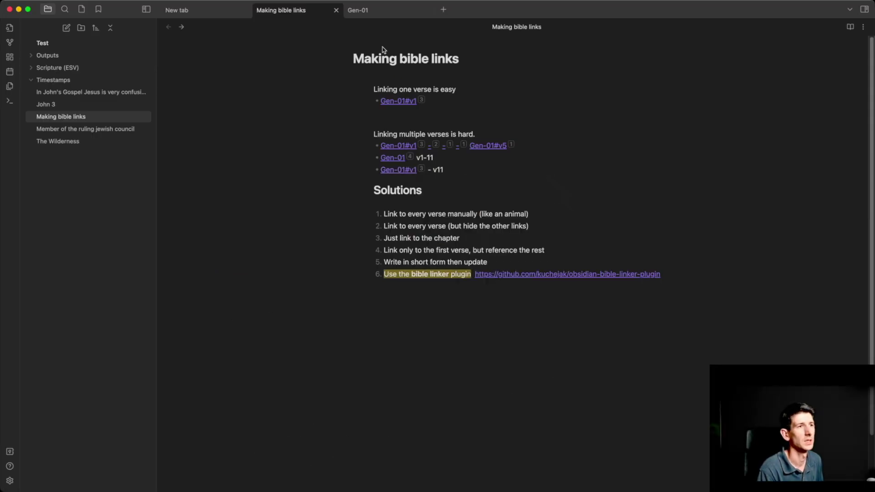
{"action": "left_click", "coordinate": [370, 11]}
{"action": "mouse_move", "coordinate": [390, 175]}
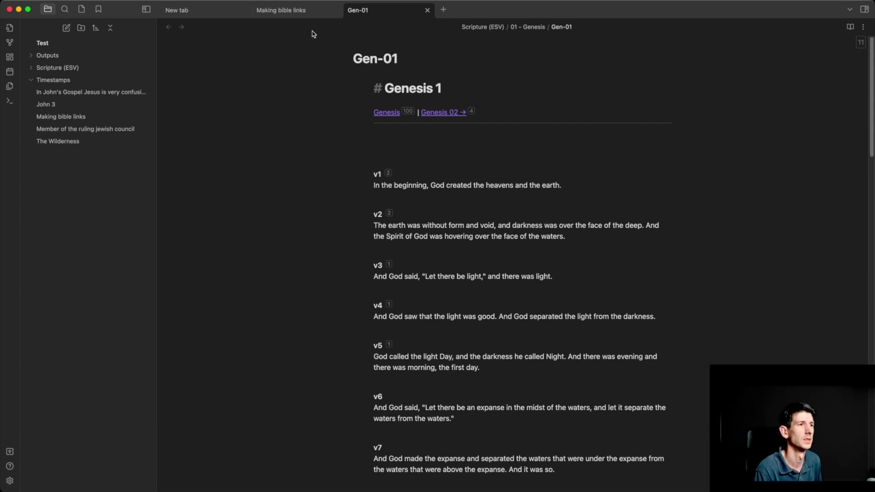
{"action": "left_click", "coordinate": [306, 14]}
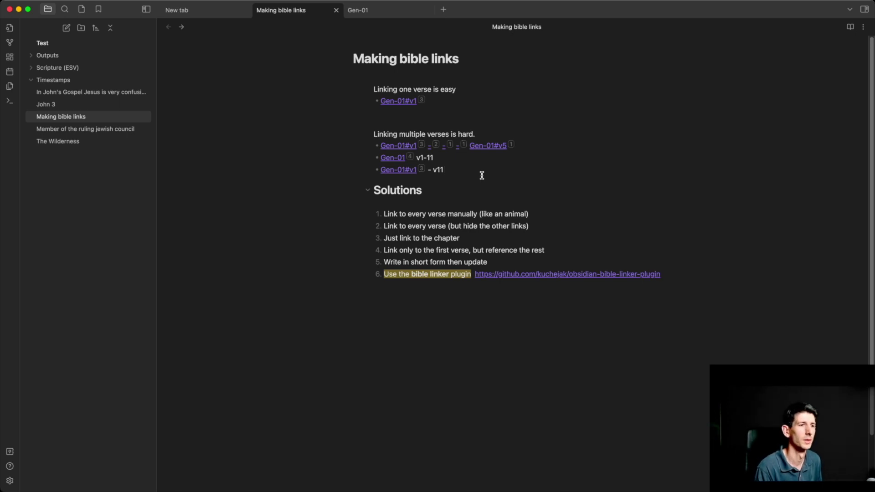
Add a fourth bullet under the multiple-verses line with the plain short-form text "Gen 01 v 1-11"
{"action": "key", "text": "Return"}
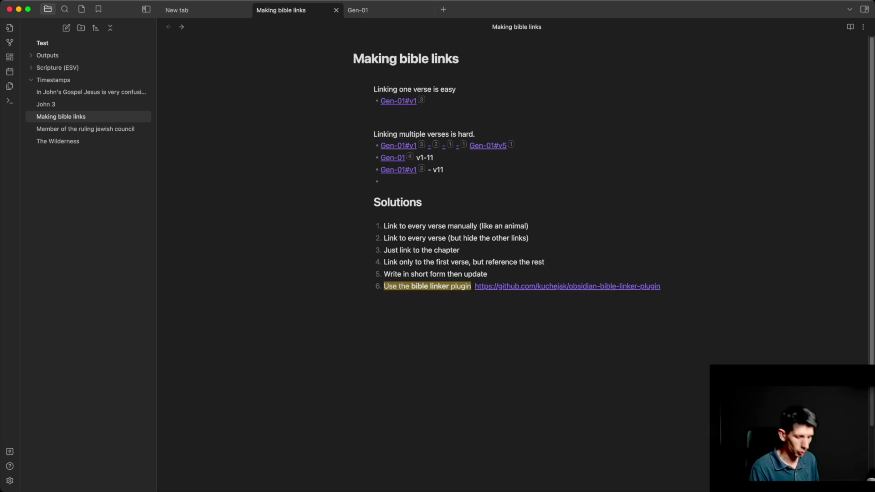
{"action": "type", "text": "Gen 01 v 1"}
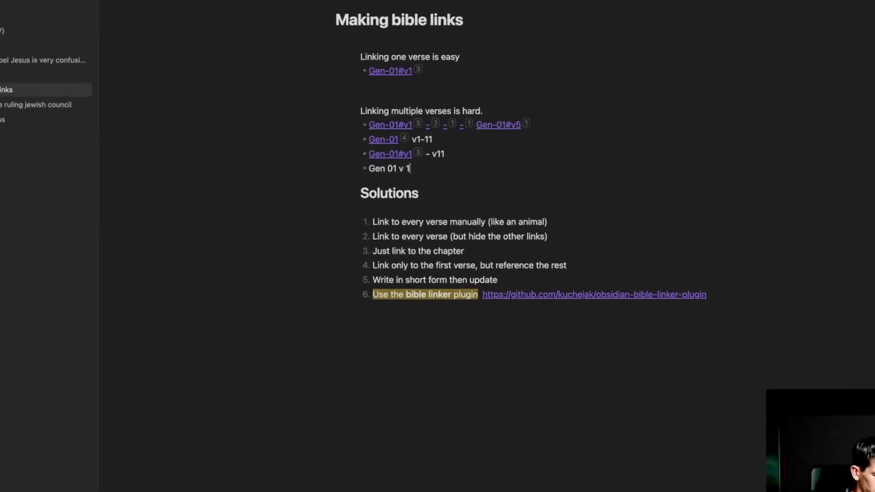
{"action": "type", "text": ":11"}
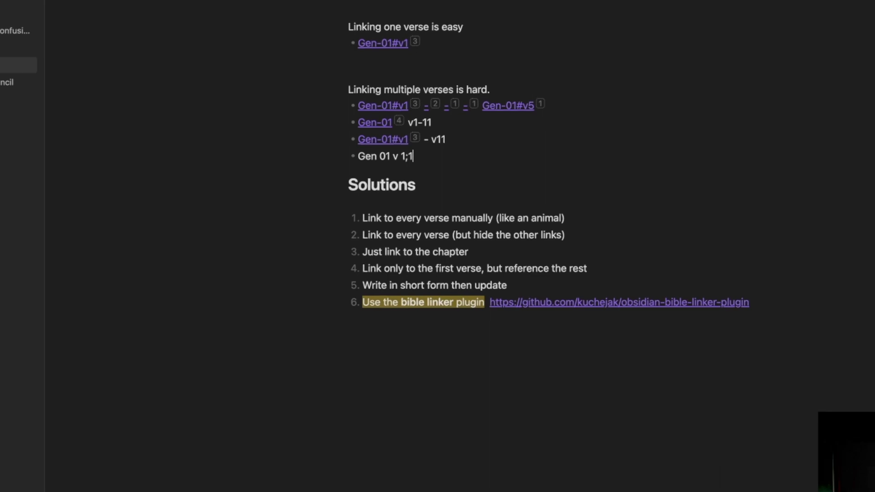
{"action": "key", "text": "BackSpace"}
{"action": "key", "text": "BackSpace"}
{"action": "key", "text": "BackSpace"}
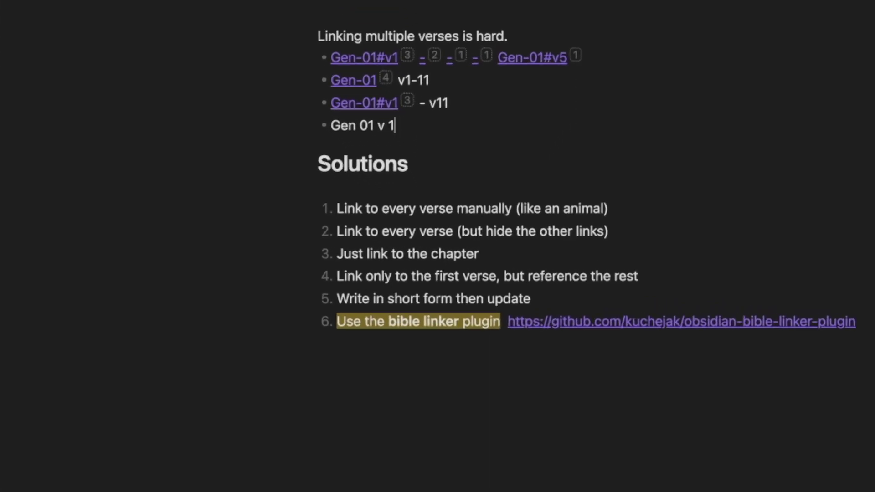
{"action": "type", "text": "-11"}
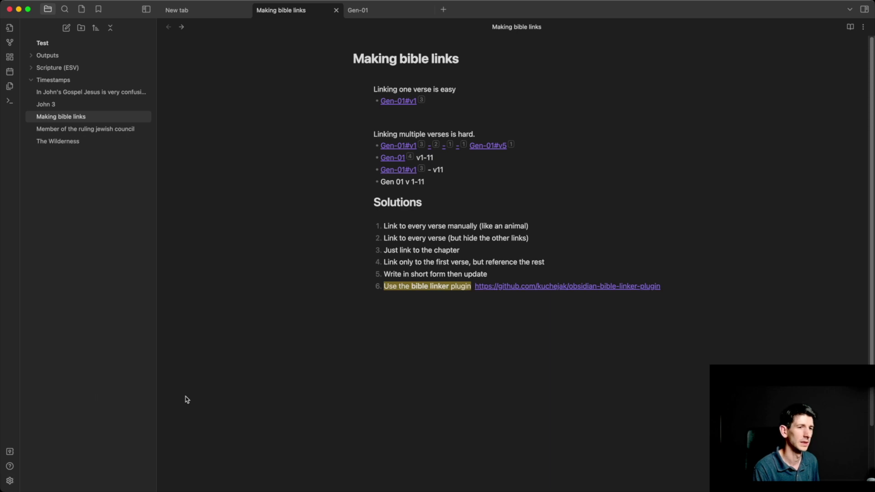
Search the community plugins for "bible link" and update the Bible Linker plugin
{"action": "left_click", "coordinate": [10, 481]}
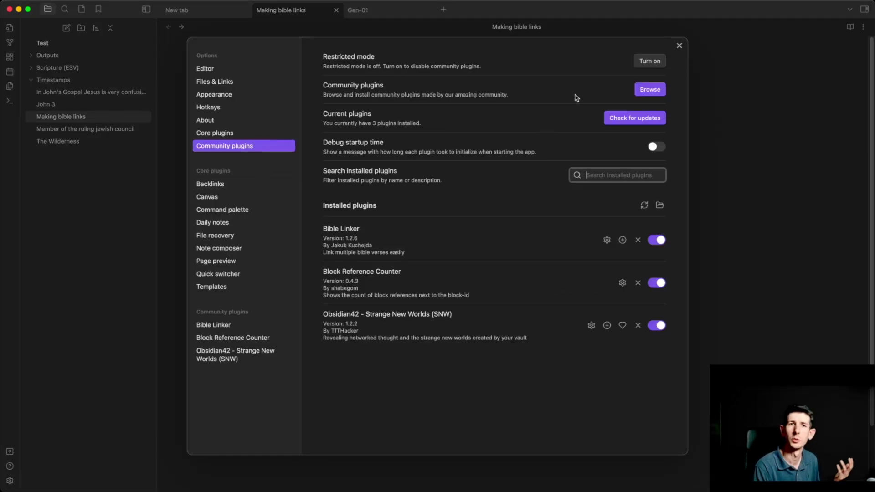
{"action": "left_click", "coordinate": [652, 90]}
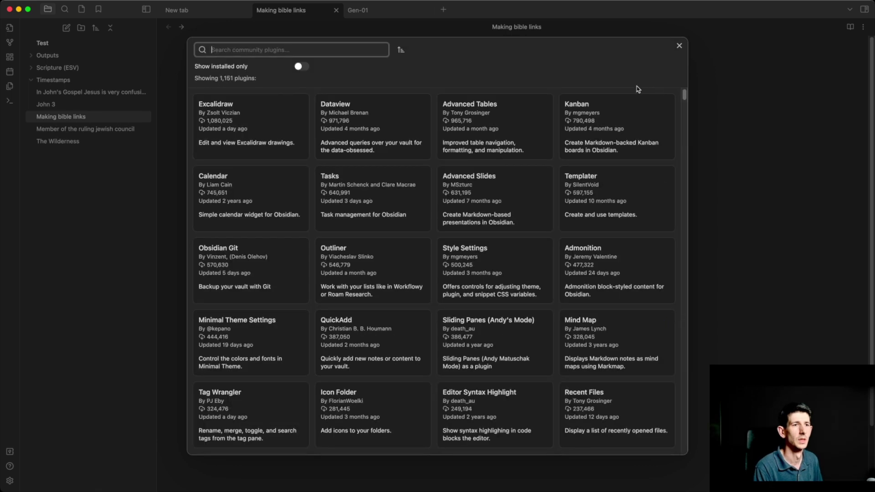
{"action": "type", "text": "bible link"}
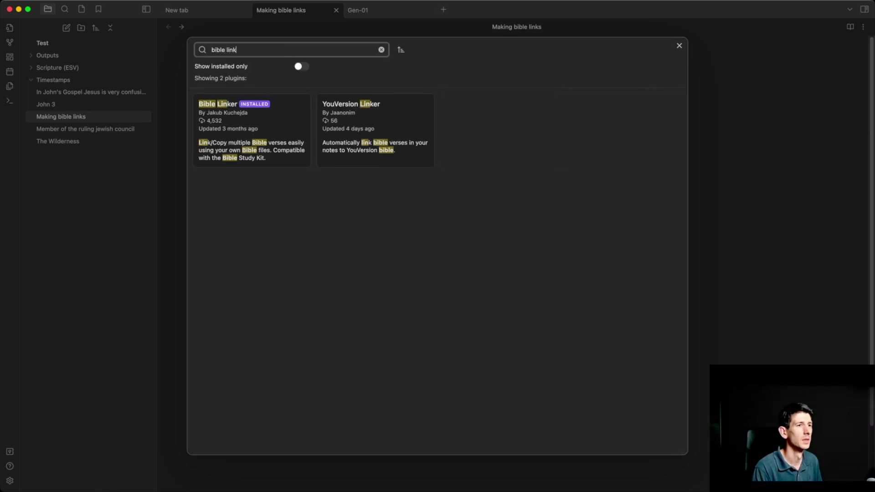
{"action": "left_click", "coordinate": [298, 132]}
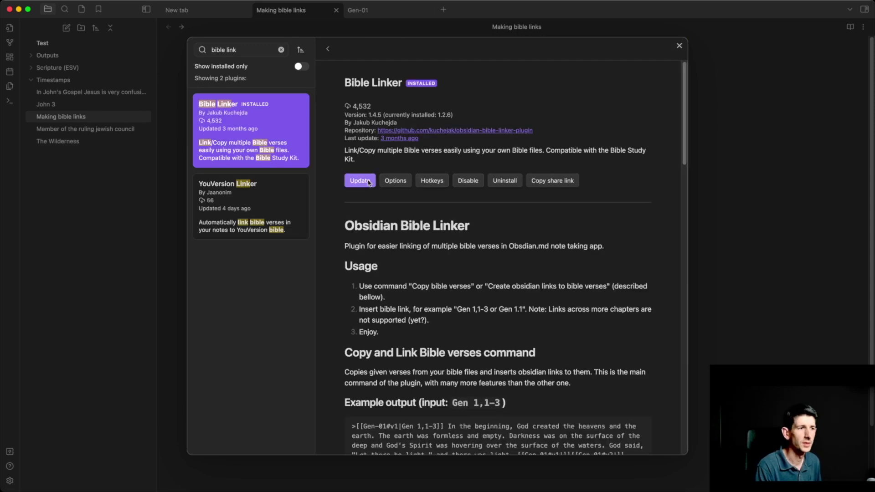
{"action": "left_click", "coordinate": [368, 181]}
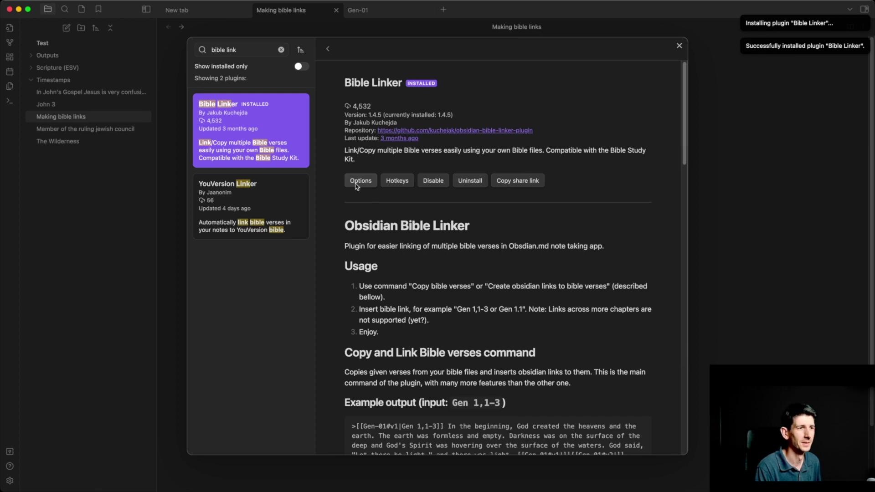
Read the Bible Linker usage instructions and example output, and return to the note
{"action": "scroll", "coordinate": [412, 253], "scroll_direction": "down", "scroll_amount": 2}
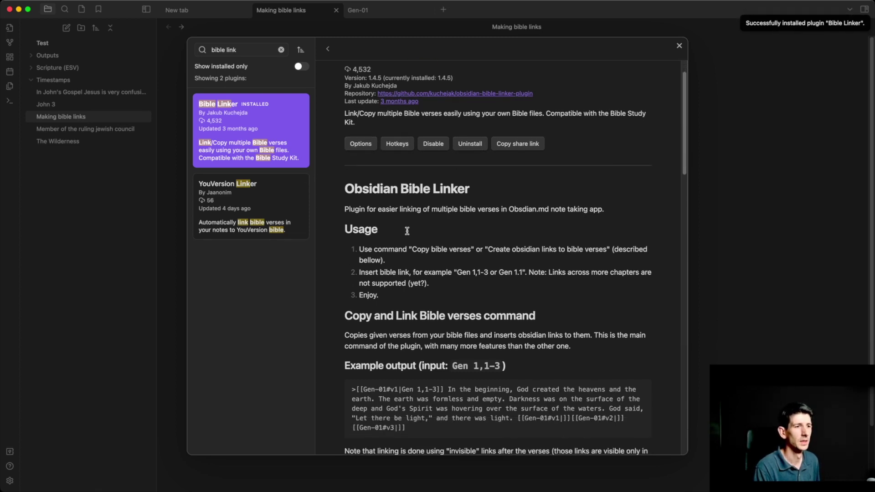
{"action": "scroll", "coordinate": [402, 272], "scroll_direction": "down", "scroll_amount": 6}
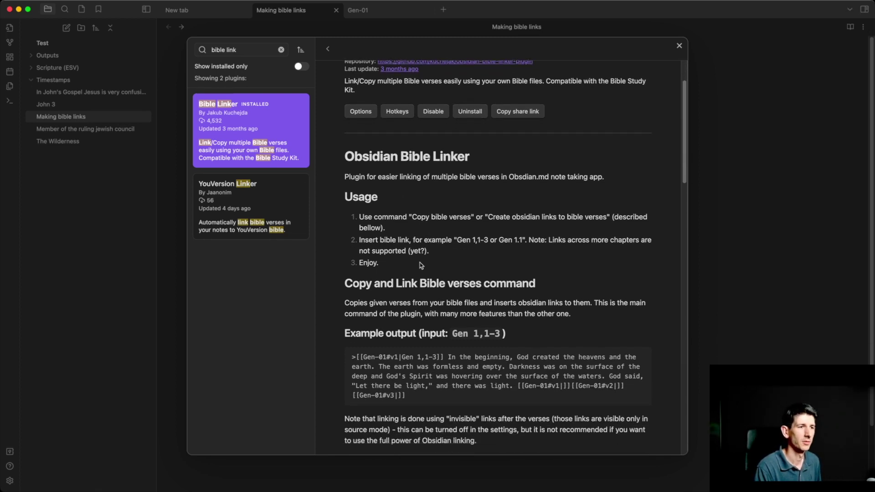
{"action": "left_click", "coordinate": [679, 45]}
{"action": "left_click", "coordinate": [707, 66]}
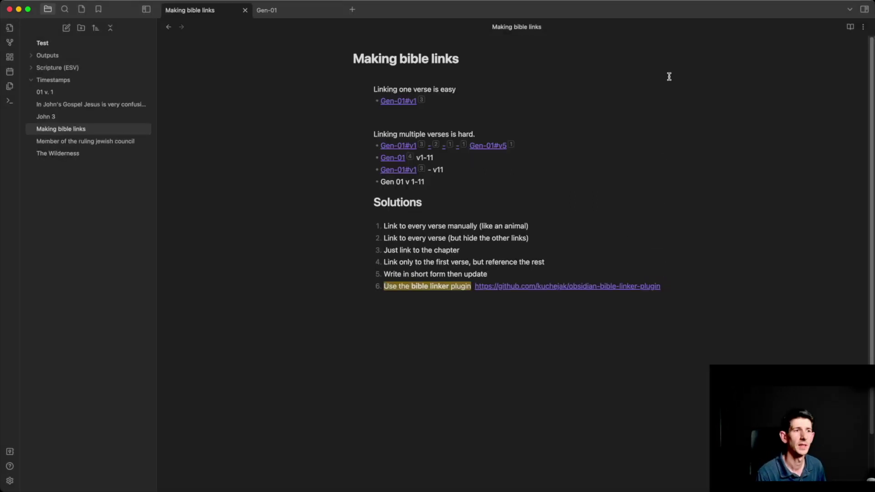
Set the Bible Linker verse heading level to ###### and review its prefix, link and output format options
{"action": "left_click", "coordinate": [10, 481]}
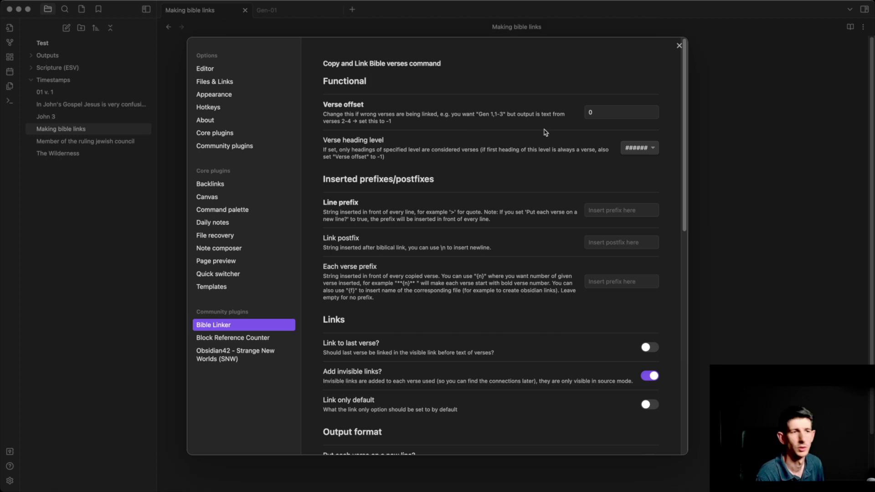
{"action": "left_click", "coordinate": [641, 153]}
{"action": "left_click", "coordinate": [642, 150]}
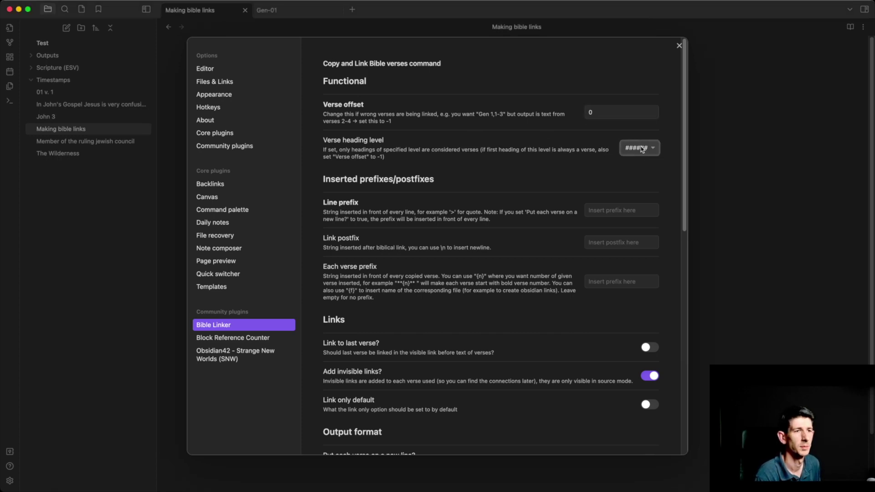
{"action": "left_click", "coordinate": [642, 144]}
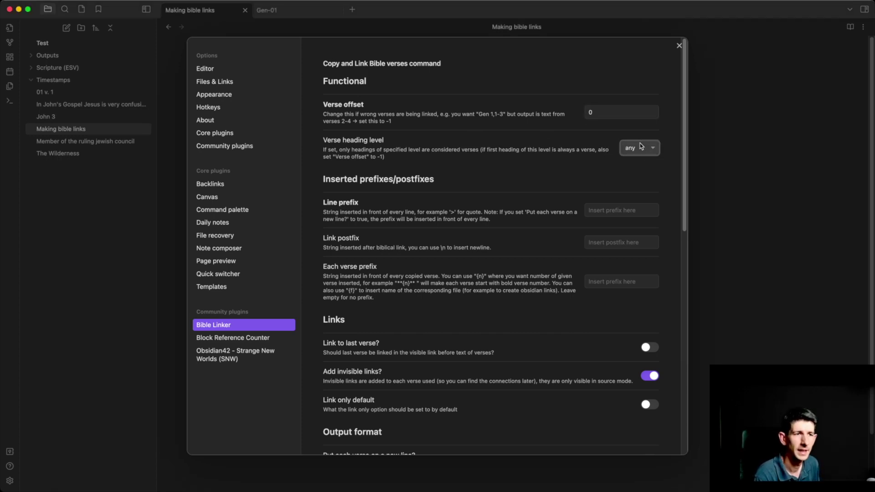
{"action": "left_click", "coordinate": [642, 156]}
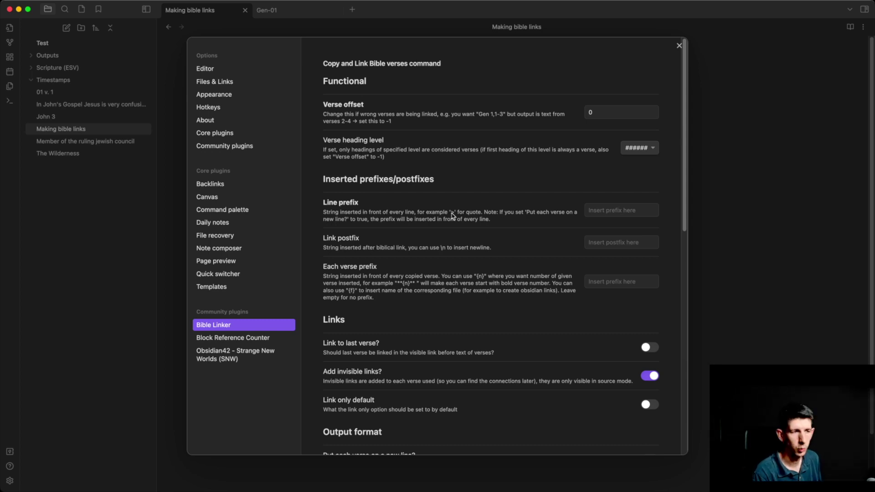
{"action": "scroll", "coordinate": [437, 241], "scroll_direction": "down", "scroll_amount": 1}
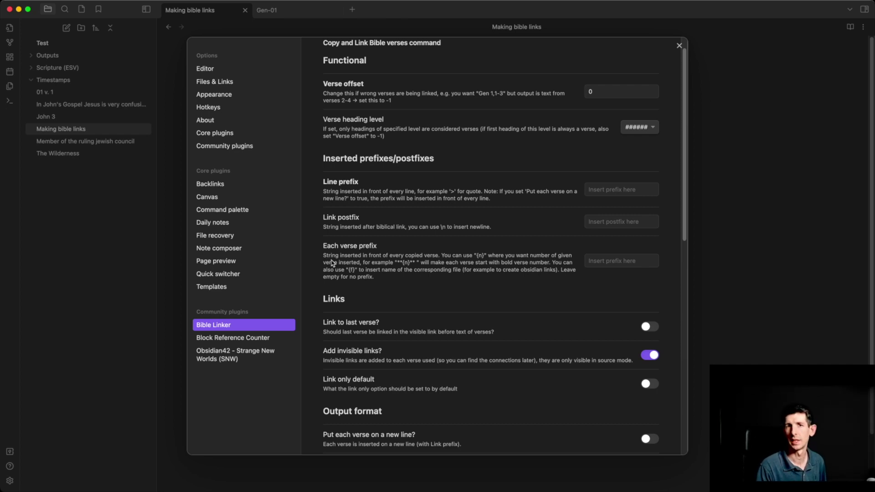
{"action": "scroll", "coordinate": [371, 250], "scroll_direction": "down", "scroll_amount": 3}
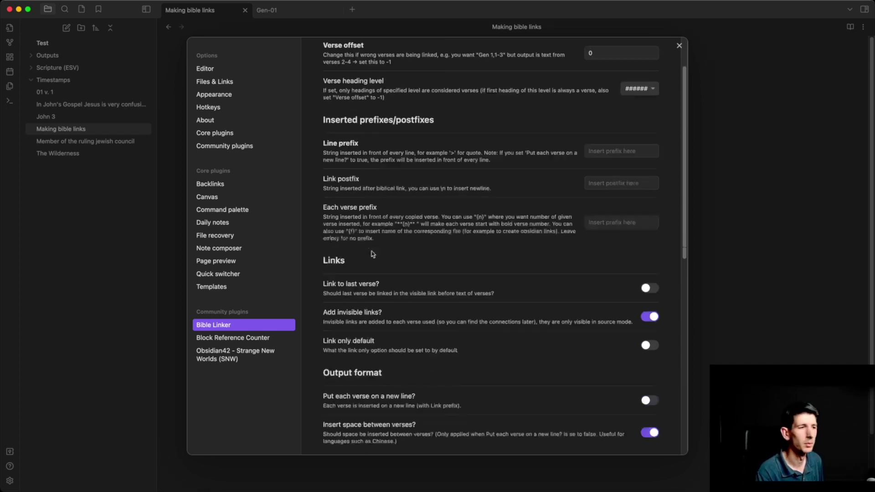
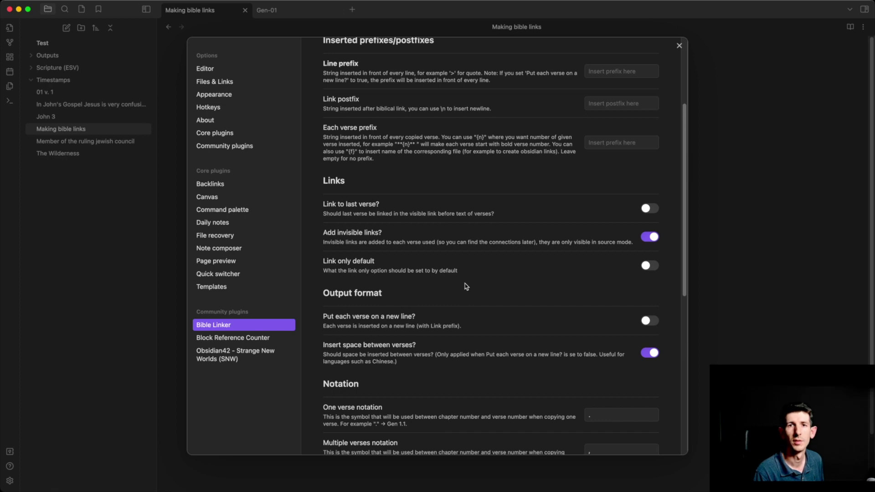
Set Bible Linker's default link type to Invisible and turn off its default use of new lines
{"action": "scroll", "coordinate": [465, 279], "scroll_direction": "down", "scroll_amount": 6}
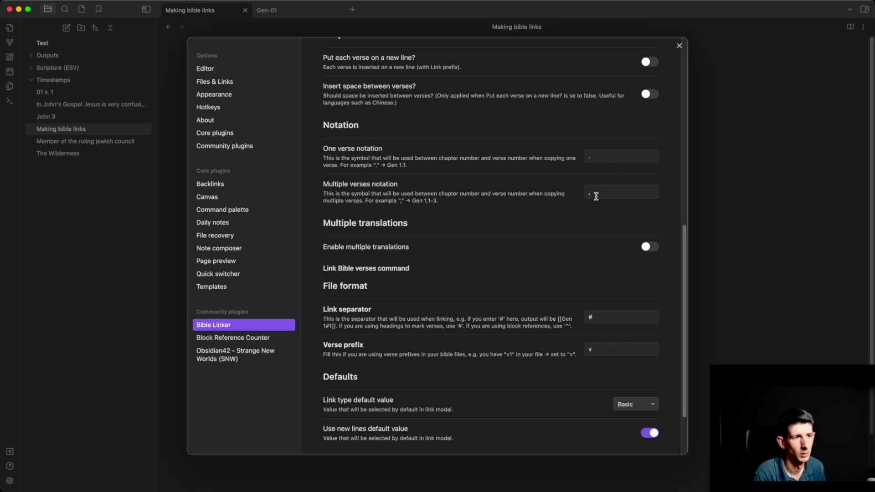
{"action": "scroll", "coordinate": [563, 227], "scroll_direction": "down", "scroll_amount": 3}
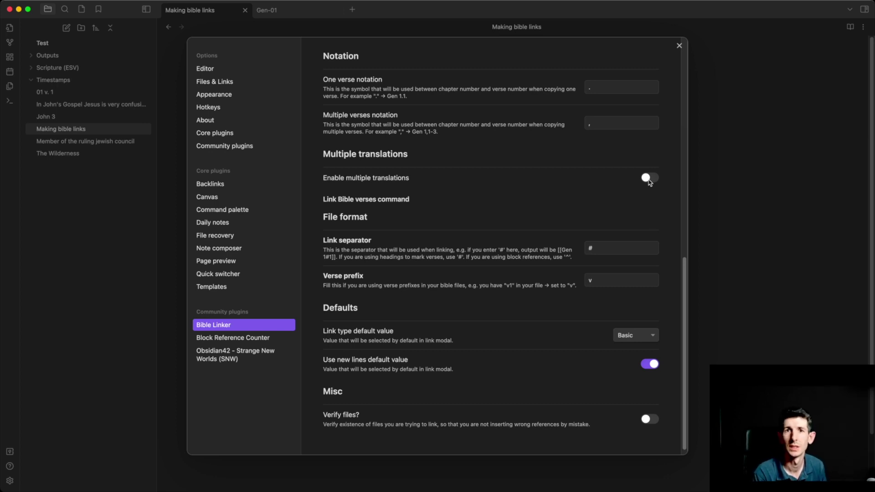
{"action": "scroll", "coordinate": [616, 190], "scroll_direction": "down", "scroll_amount": 1}
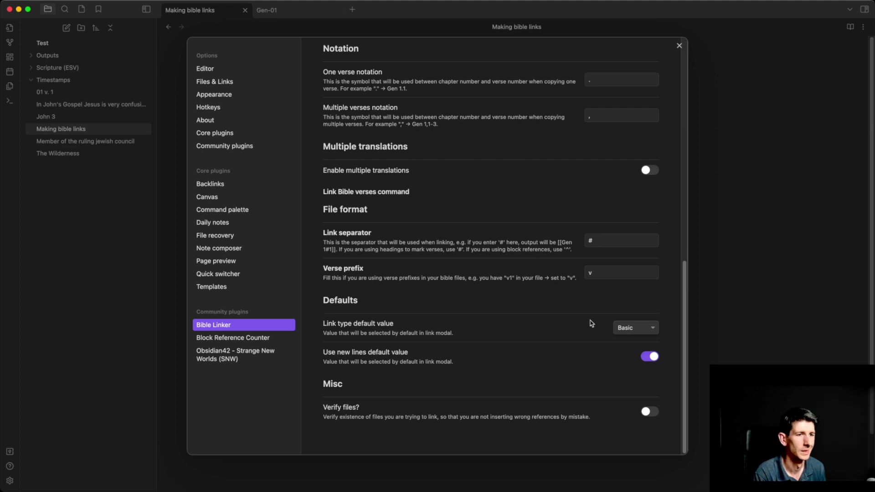
{"action": "left_click", "coordinate": [637, 351]}
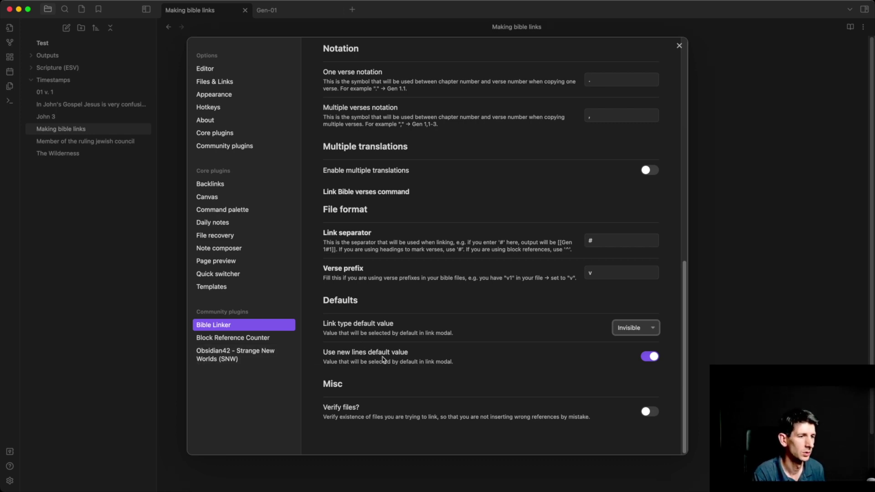
{"action": "left_click", "coordinate": [651, 356]}
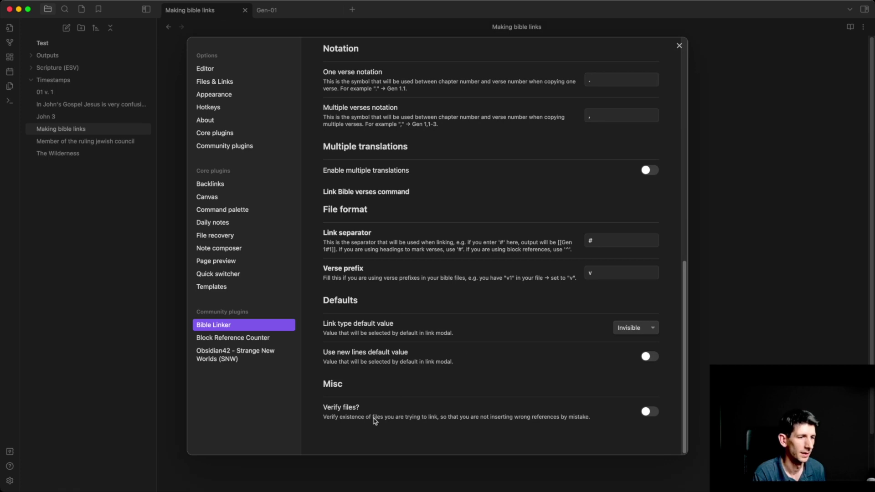
Enable file verification for Bible Linker and close the settings
{"action": "left_click", "coordinate": [648, 412]}
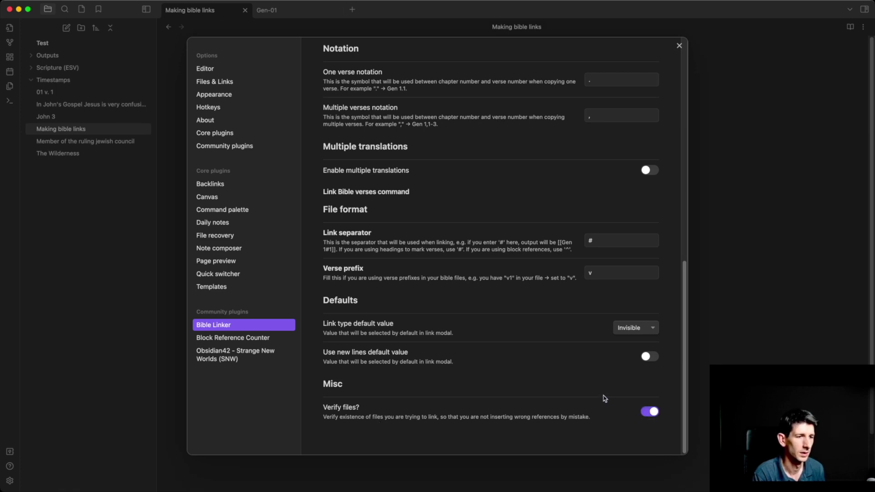
{"action": "left_click", "coordinate": [653, 413]}
{"action": "left_click", "coordinate": [653, 413]}
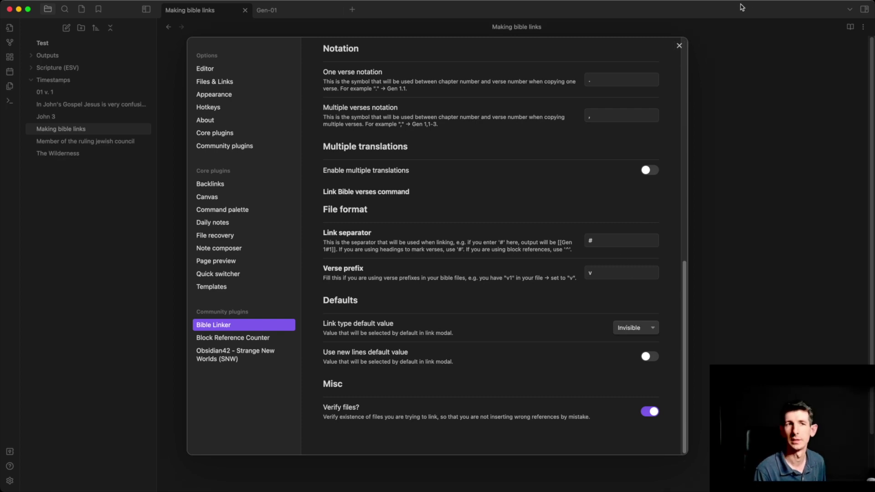
{"action": "left_click", "coordinate": [679, 46]}
Try inserting an invisible link for the reference "Gen 1.1" with the Link Bible verses command, check its preview, and undo it
{"action": "key", "text": "super+p"}
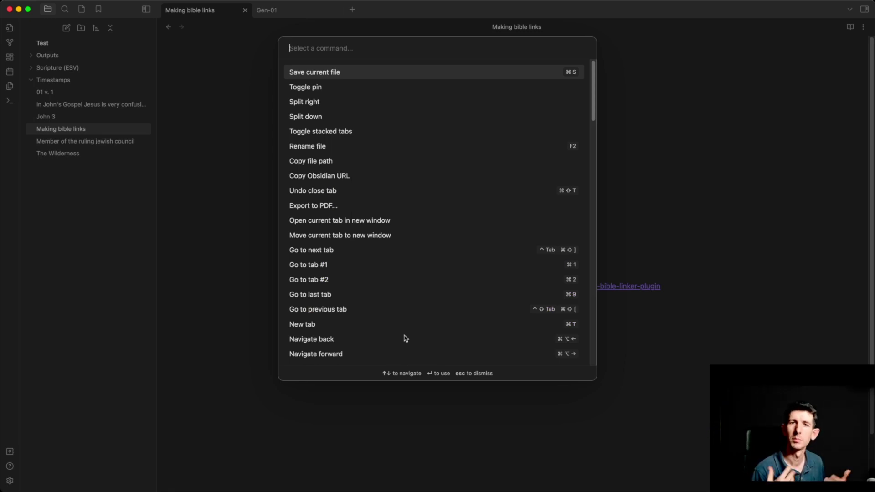
{"action": "type", "text": "bibkl"}
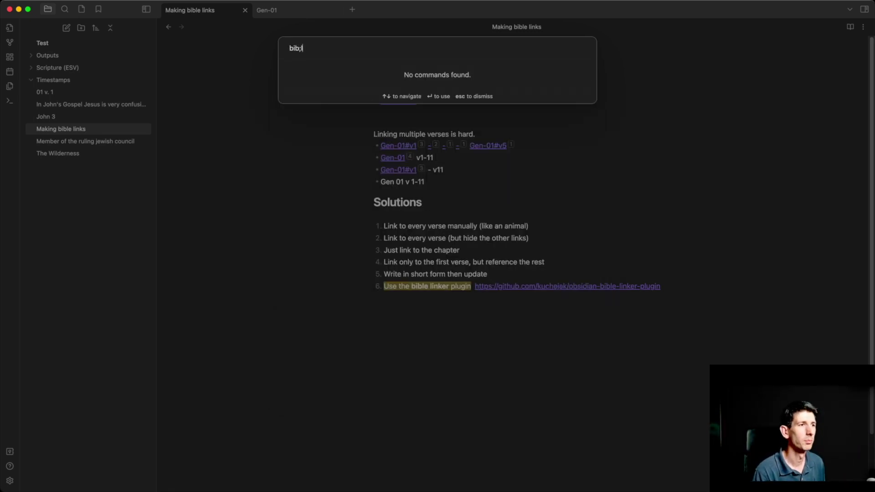
{"action": "key", "text": "BackSpace"}
{"action": "key", "text": "BackSpace"}
{"action": "type", "text": "le link"}
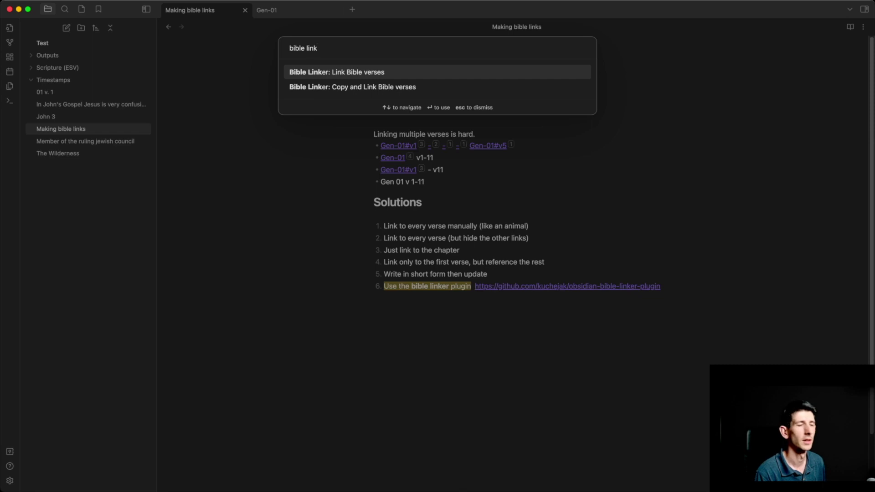
{"action": "left_click", "coordinate": [358, 73]}
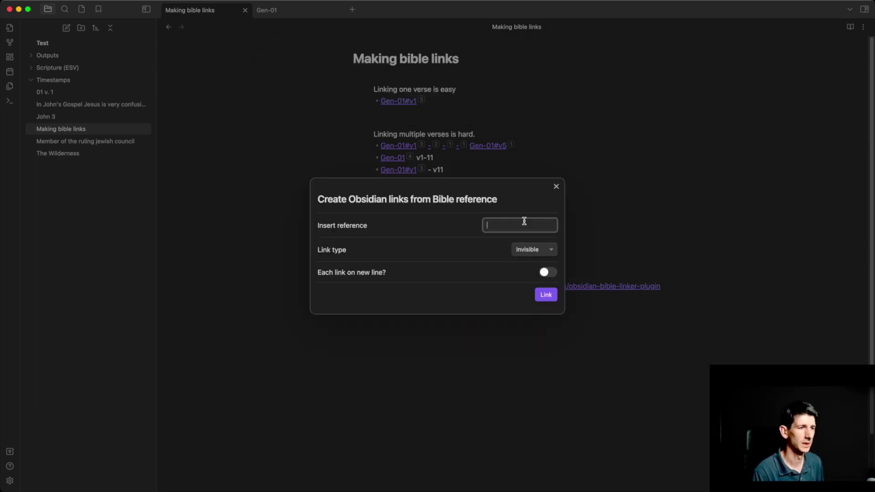
{"action": "type", "text": "Gen 1.1"}
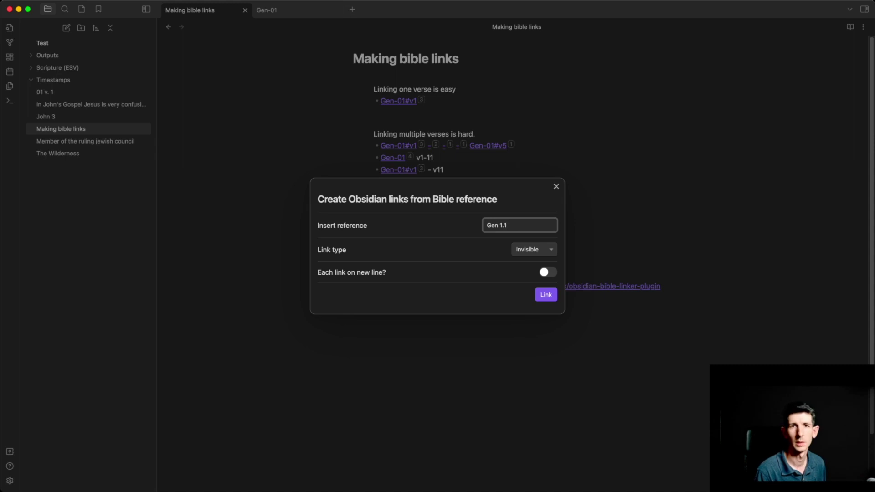
{"action": "key", "text": "Return"}
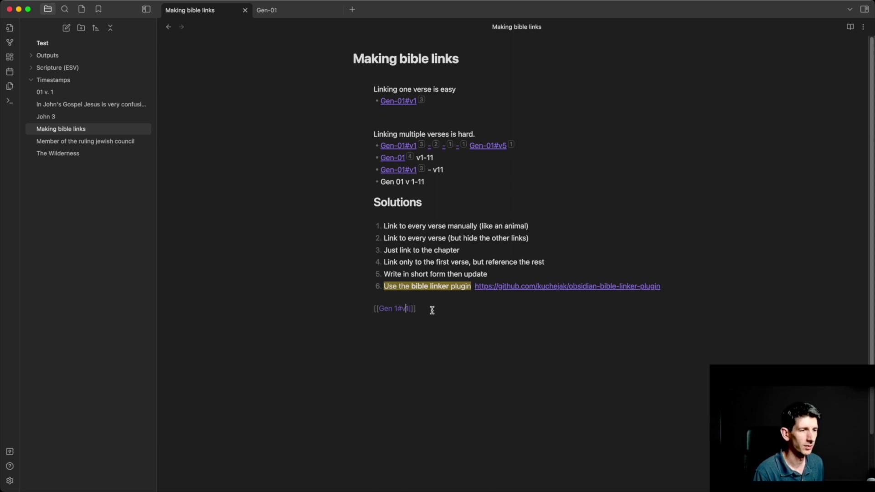
{"action": "mouse_move", "coordinate": [382, 310]}
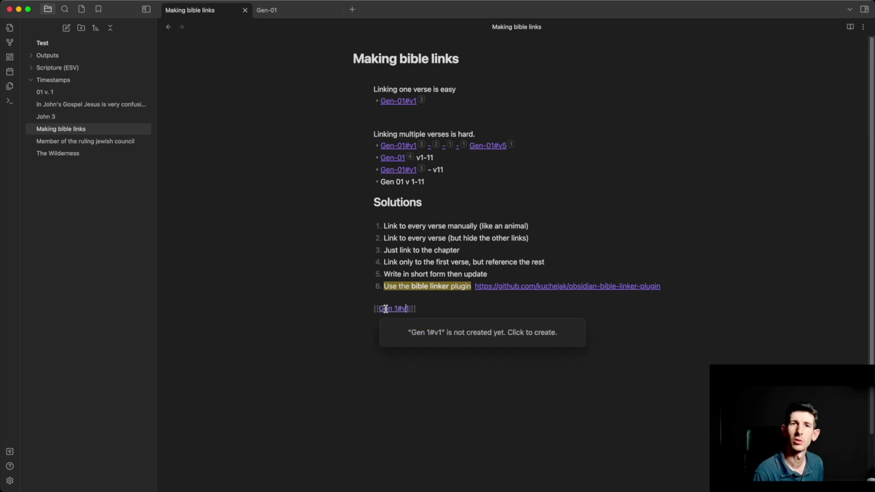
{"action": "key", "text": "super+z"}
Check how the Genesis chapter files are named in the Scripture (ESV) folder
{"action": "left_click", "coordinate": [31, 56]}
{"action": "left_click", "coordinate": [31, 56]}
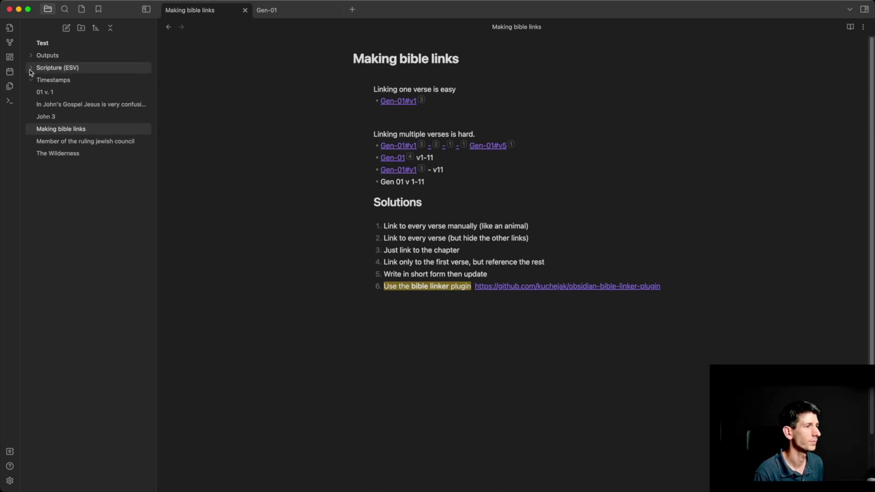
{"action": "left_click", "coordinate": [31, 69]}
{"action": "left_click", "coordinate": [36, 80]}
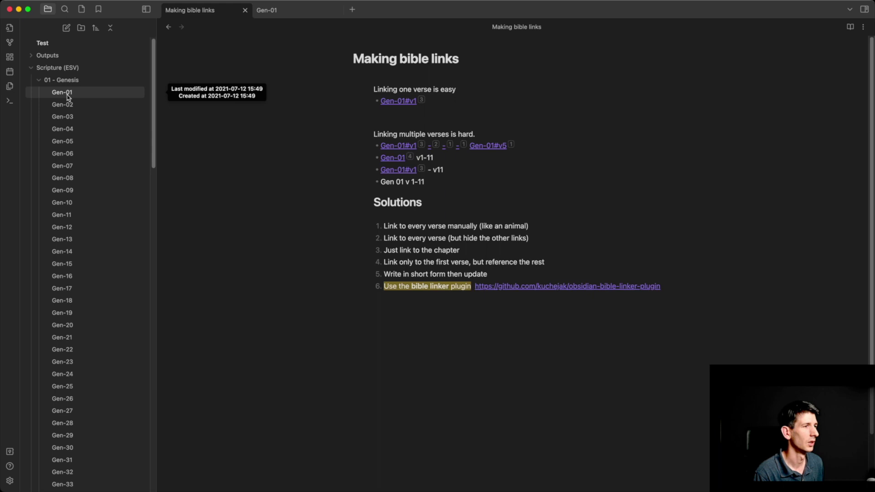
{"action": "left_click", "coordinate": [32, 68]}
{"action": "left_click", "coordinate": [32, 56]}
{"action": "left_click", "coordinate": [567, 307]}
{"action": "type", "text": "[[Gen 1#v1]]"}
{"action": "key", "text": "super+shift+Left"}
{"action": "key", "text": "BackSpace"}
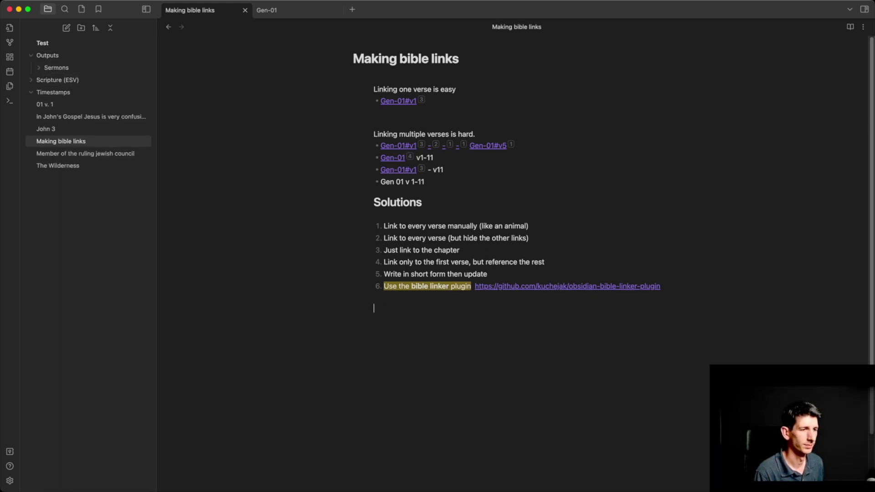
{"action": "type", "text": "[["}
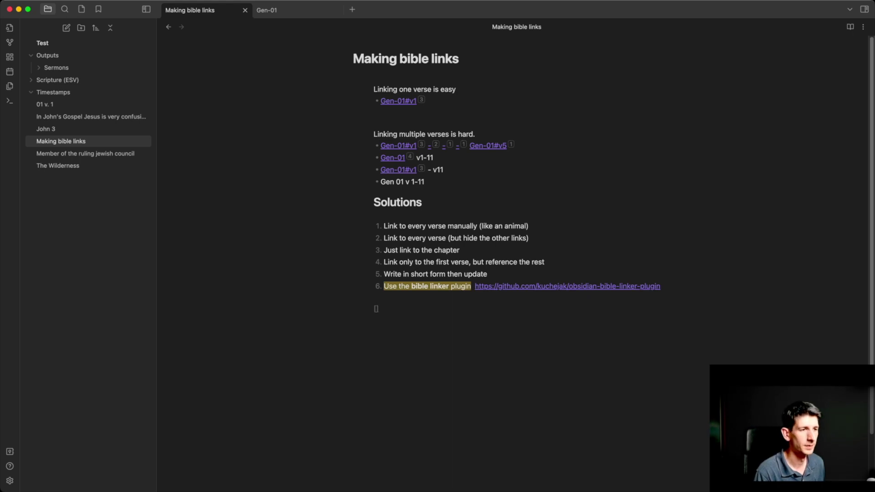
{"action": "key", "text": "BackSpace"}
{"action": "key", "text": "BackSpace"}
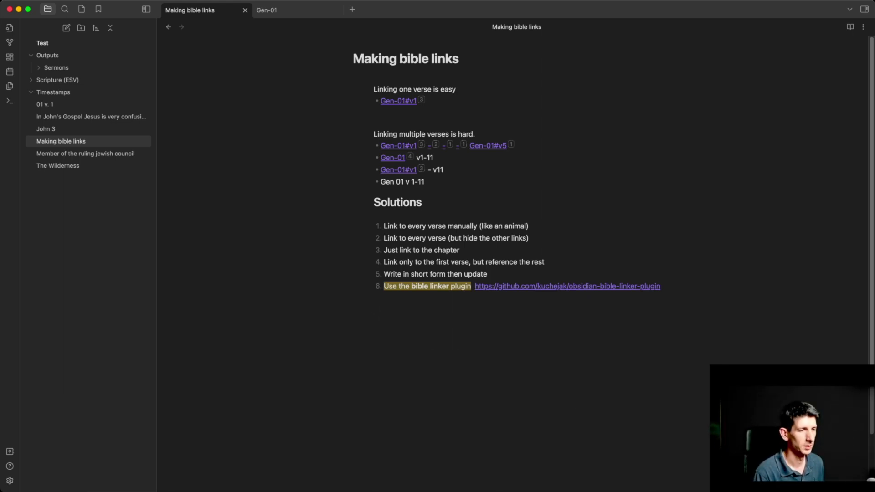
Insert an invisible link for "Gen-01:1" below the Solutions list with the Link Bible verses command and preview the linked verse
{"action": "key", "text": "super+p"}
{"action": "type", "text": "bibl"}
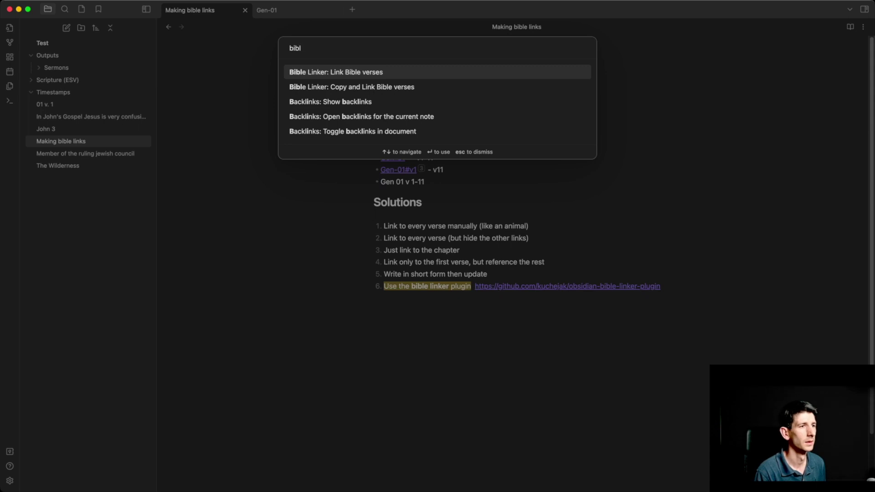
{"action": "key", "text": "Return"}
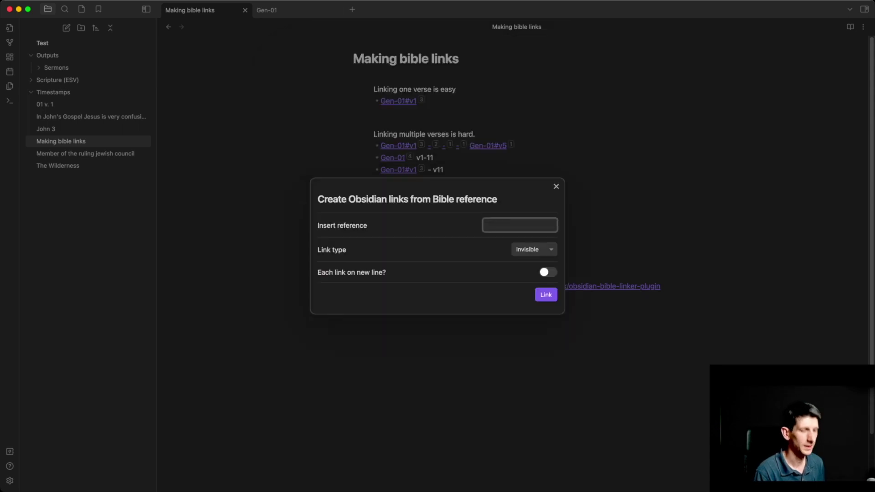
{"action": "type", "text": "Gen-01"}
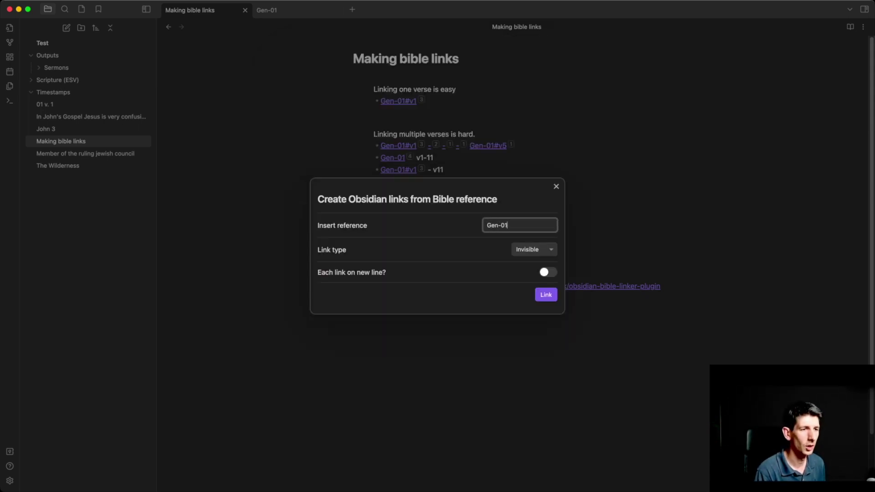
{"action": "type", "text": ":1"}
{"action": "key", "text": "Return"}
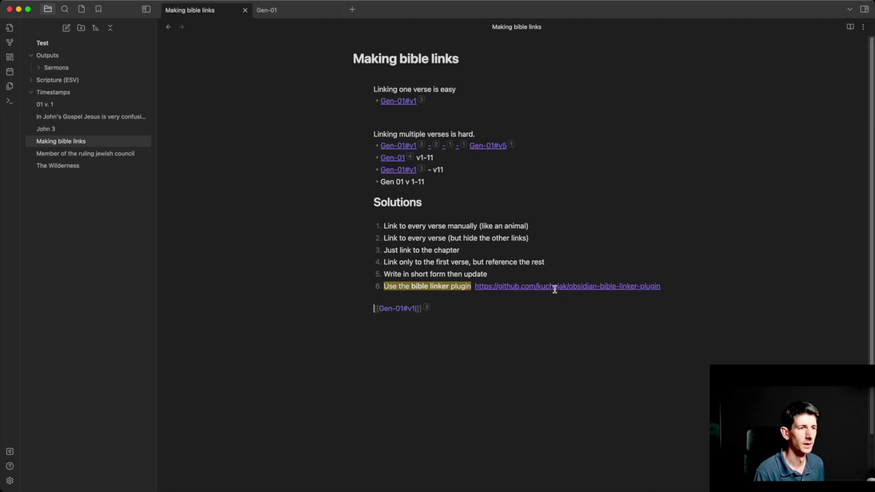
{"action": "mouse_move", "coordinate": [412, 310]}
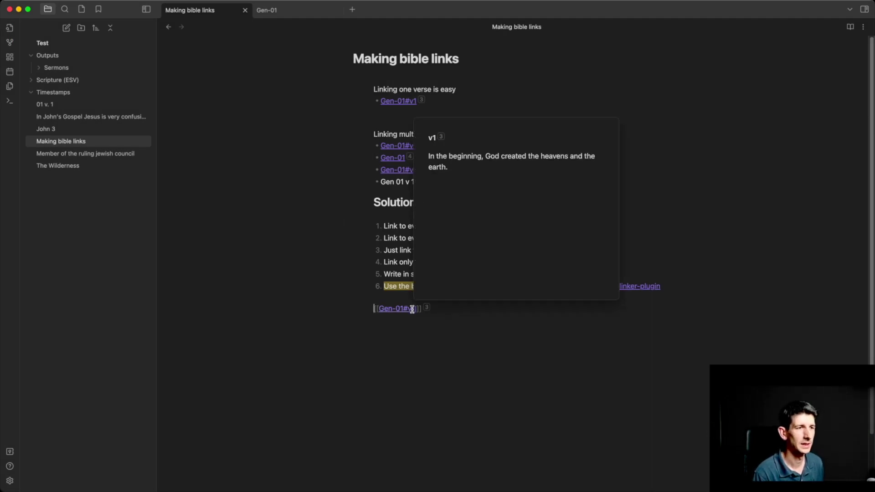
Add a new empty paragraph below the invisible verse link and reveal the link's source text
{"action": "key", "text": "Return"}
{"action": "key", "text": "Return"}
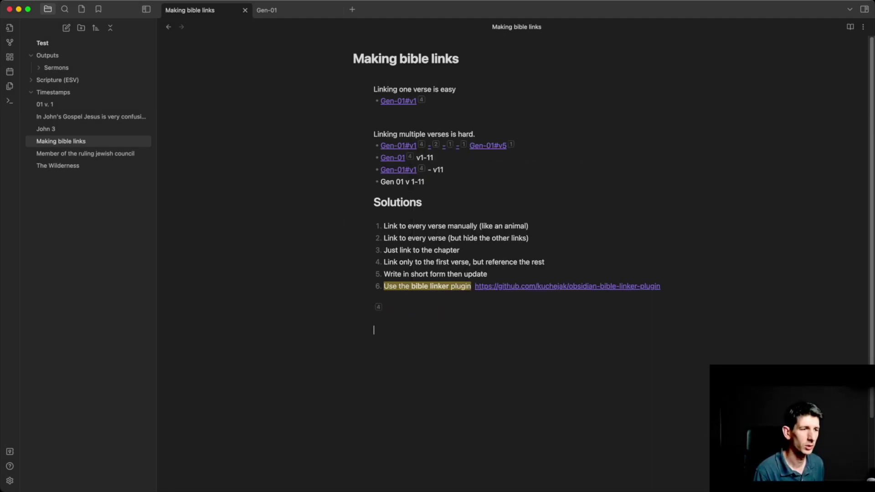
{"action": "key", "text": "Up"}
{"action": "key", "text": "Up"}
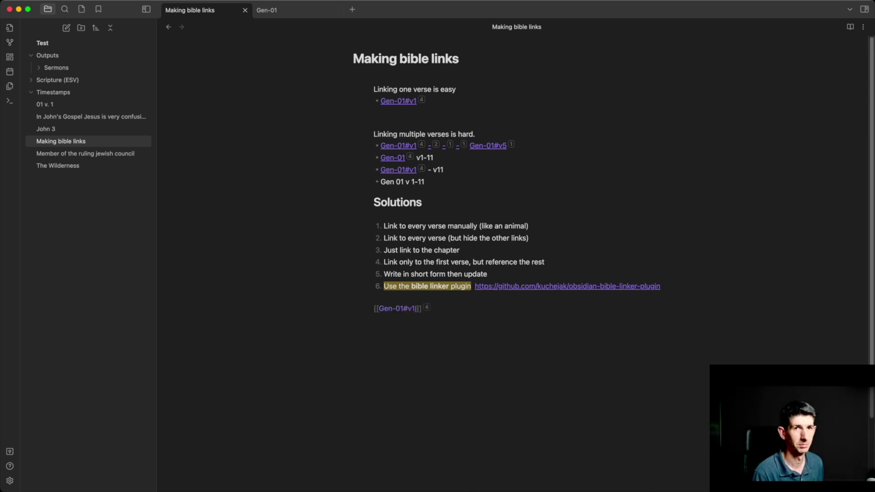
{"action": "key", "text": "Down"}
{"action": "type", "text": "[["}
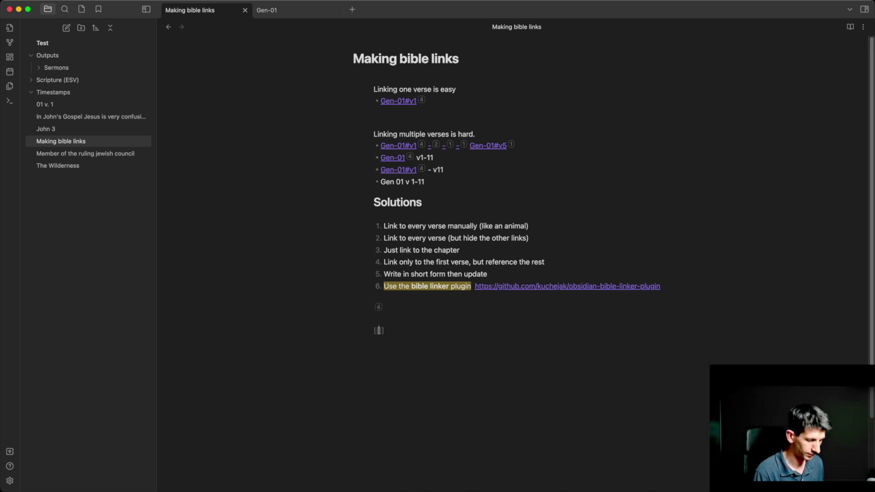
{"action": "type", "text": "Gen"}
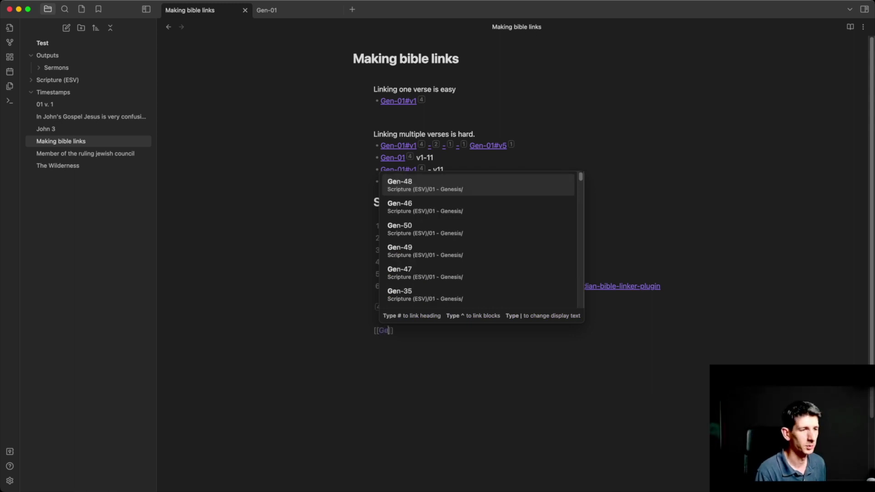
{"action": "key", "text": "BackSpace"}
{"action": "key", "text": "BackSpace"}
{"action": "key", "text": "BackSpace"}
{"action": "key", "text": "BackSpace"}
{"action": "key", "text": "BackSpace"}
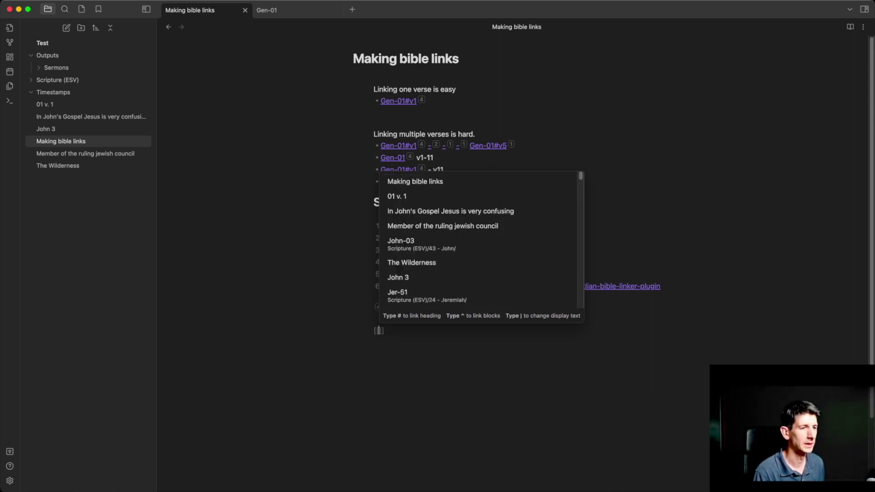
Insert links for "Gen-01,1-11" in the empty paragraph with the Link Bible verses command, using a visible link type
{"action": "key", "text": "super+p"}
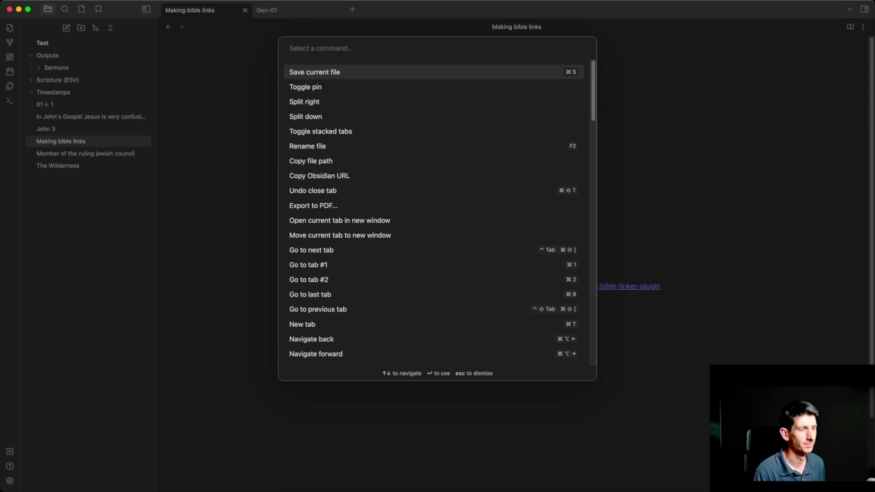
{"action": "type", "text": "Gen"}
{"action": "key", "text": "BackSpace"}
{"action": "key", "text": "BackSpace"}
{"action": "key", "text": "BackSpace"}
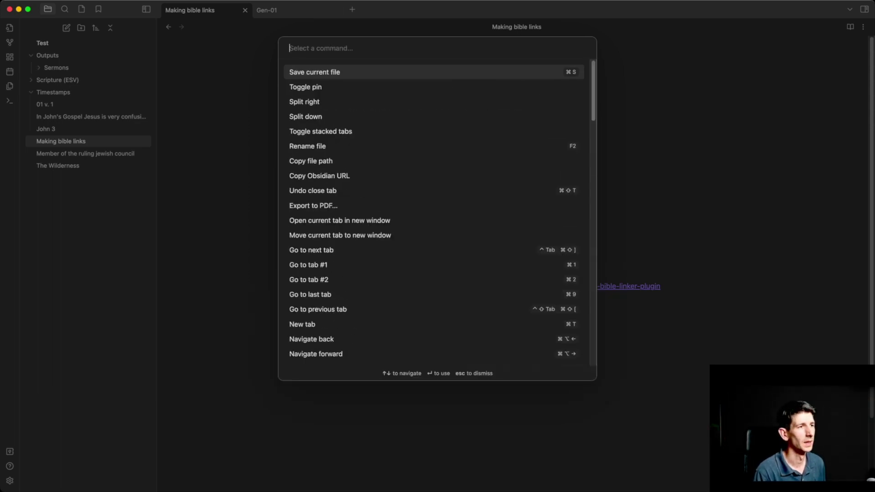
{"action": "type", "text": "bibl"}
{"action": "key", "text": "Return"}
{"action": "type", "text": "Gen-01,"}
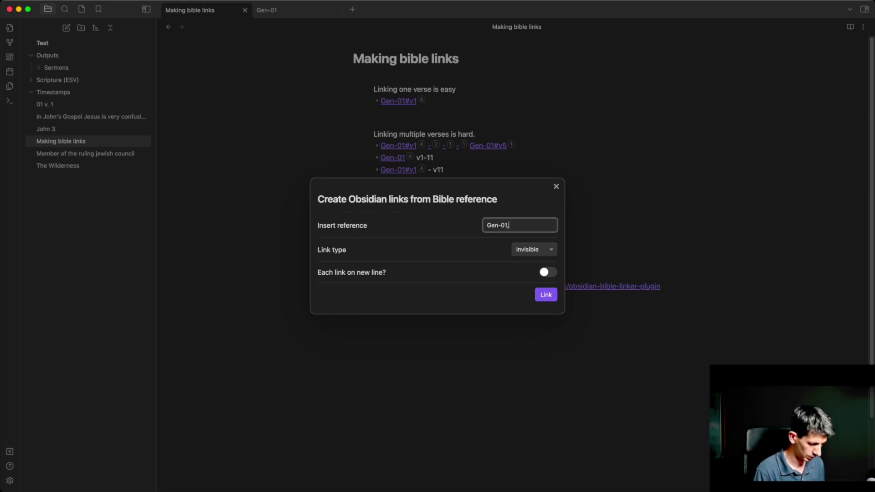
{"action": "type", "text": "1-11"}
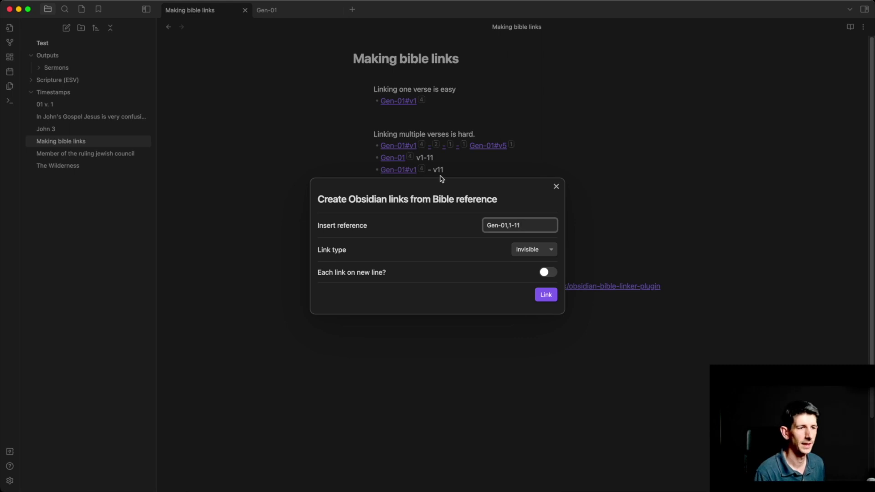
{"action": "left_click", "coordinate": [548, 251]}
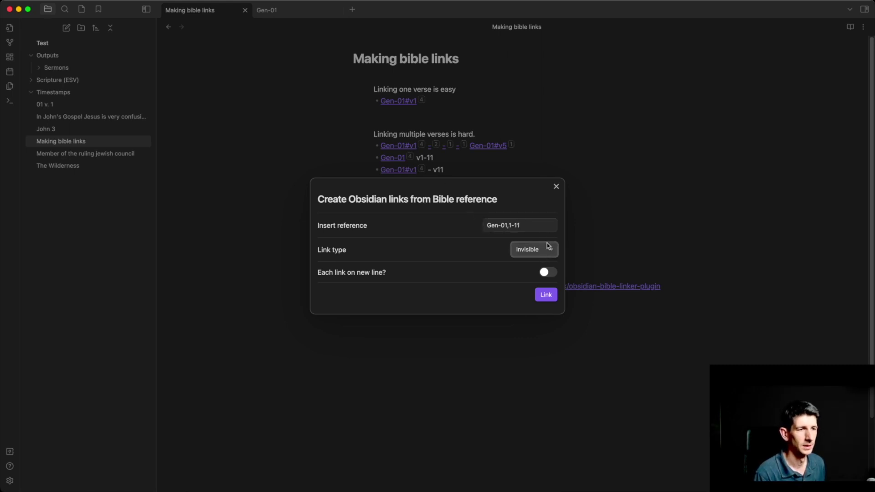
{"action": "left_click", "coordinate": [551, 288]}
{"action": "left_click", "coordinate": [552, 299]}
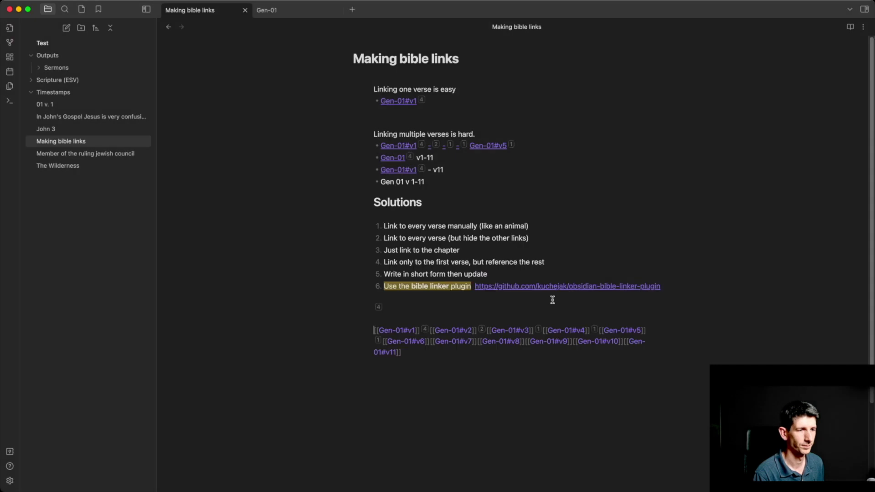
Preview the generated Genesis 1 verse links and check which notes reference verse 5 in Gen-01
{"action": "key", "text": "Return"}
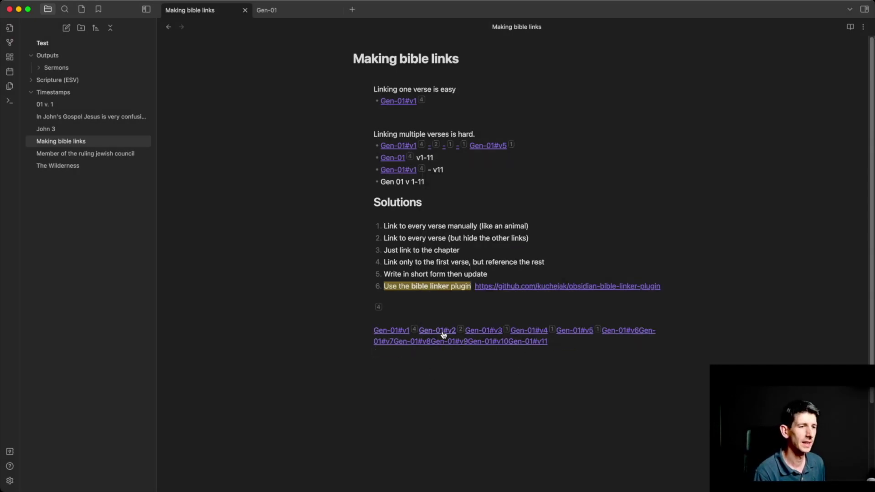
{"action": "mouse_move", "coordinate": [595, 332]}
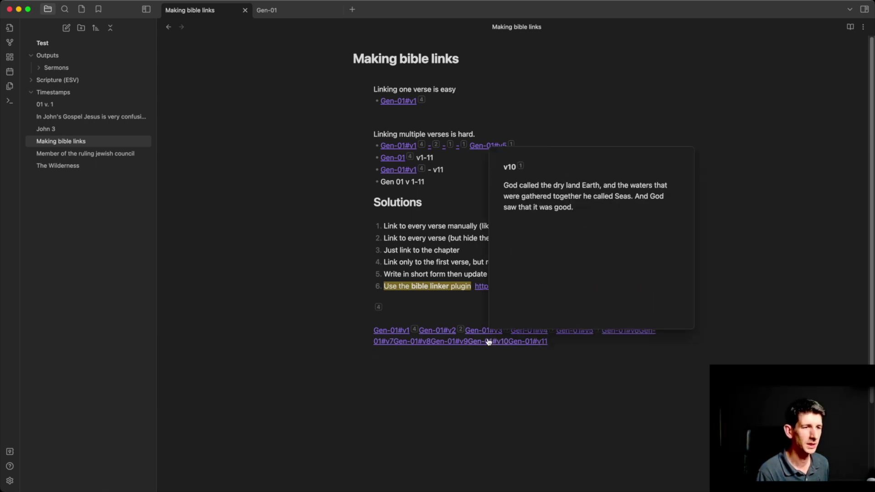
{"action": "left_click", "coordinate": [296, 11]}
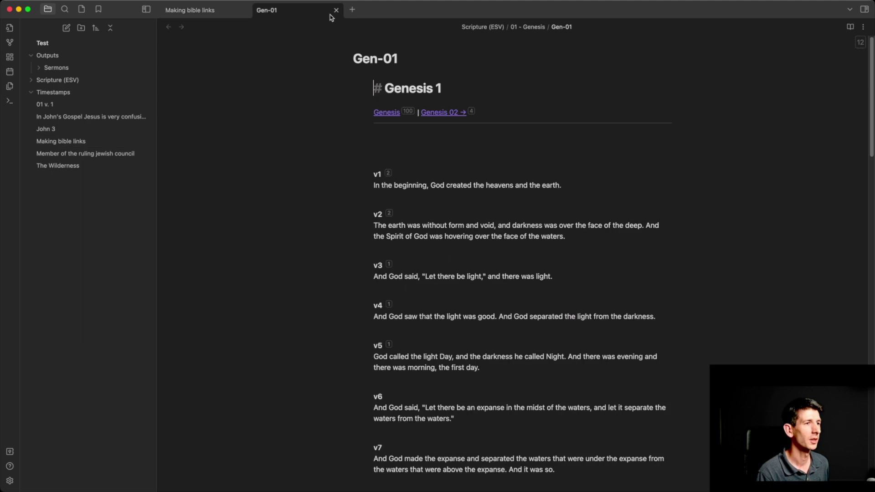
{"action": "scroll", "coordinate": [392, 383], "scroll_direction": "down", "scroll_amount": 4}
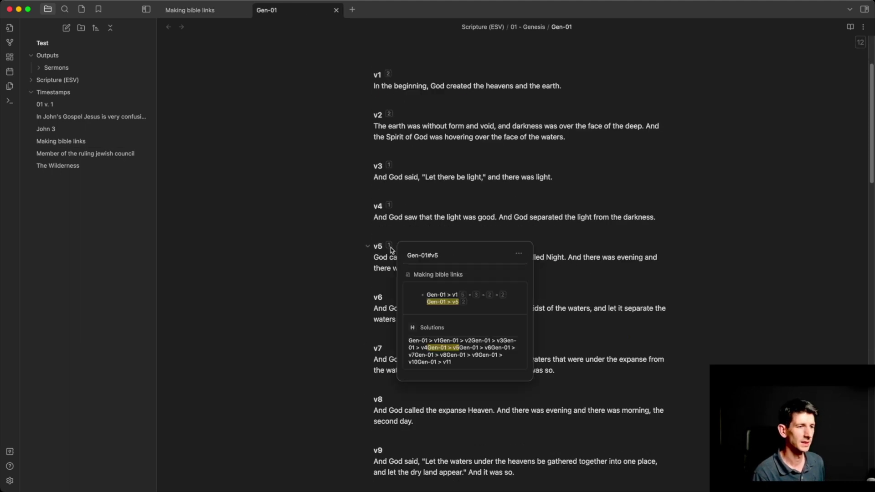
{"action": "left_click", "coordinate": [205, 10]}
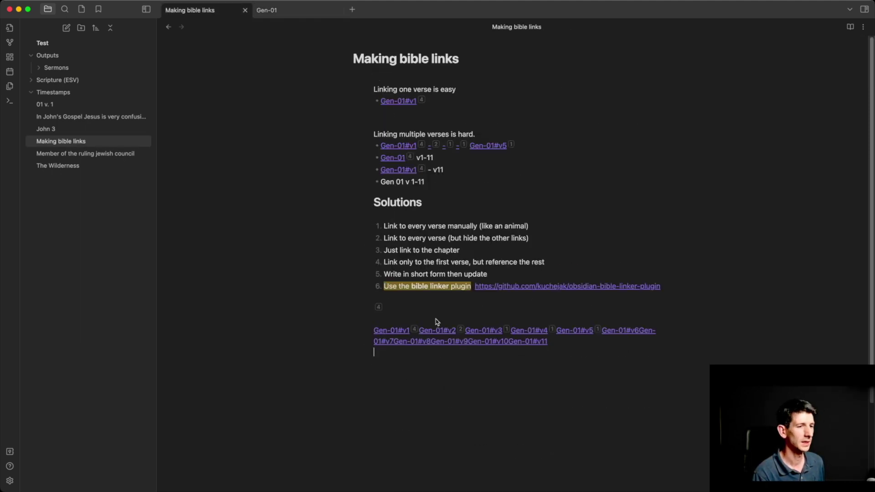
Separate the Gen-01 v6 and v7 links with a space in the generated link paragraph and display it as rendered links
{"action": "key", "text": "BackSpace"}
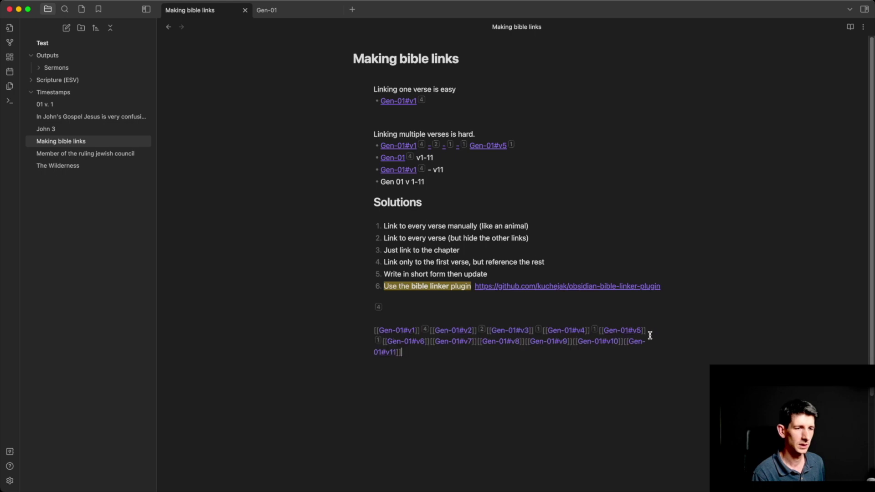
{"action": "key", "text": "Right"}
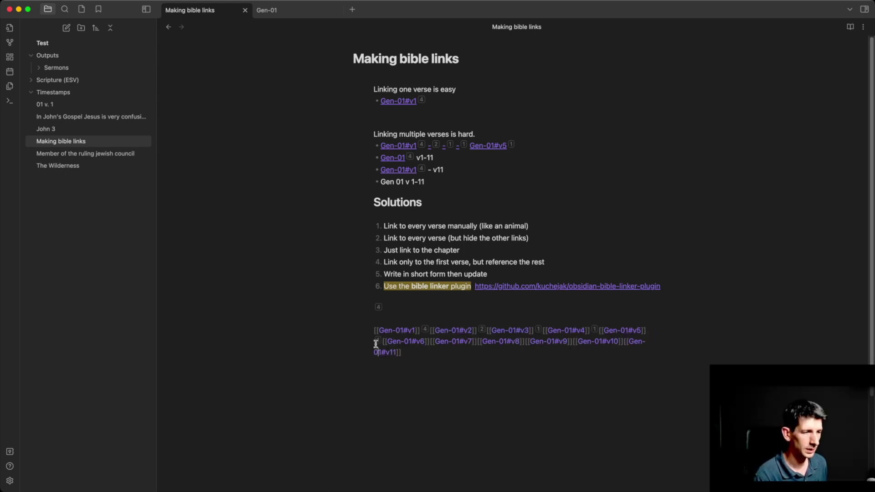
{"action": "left_click", "coordinate": [430, 342]}
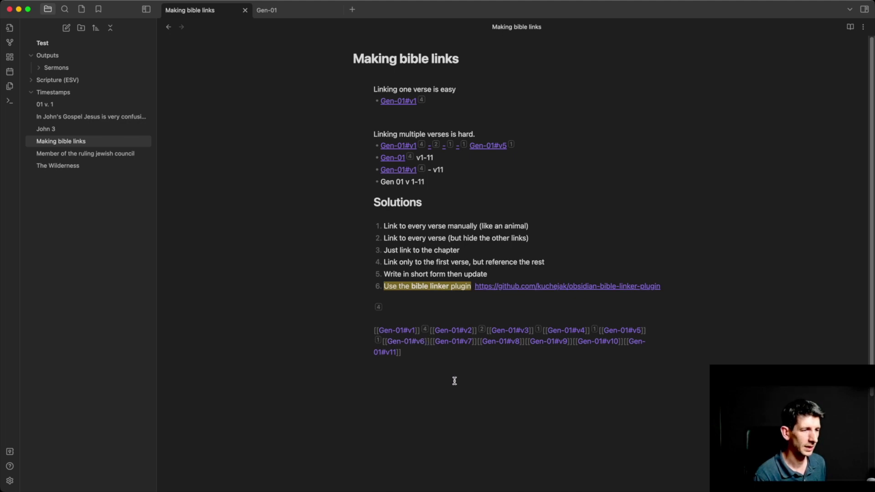
{"action": "key", "text": "Return"}
{"action": "key", "text": "BackSpace"}
{"action": "key", "text": "Down"}
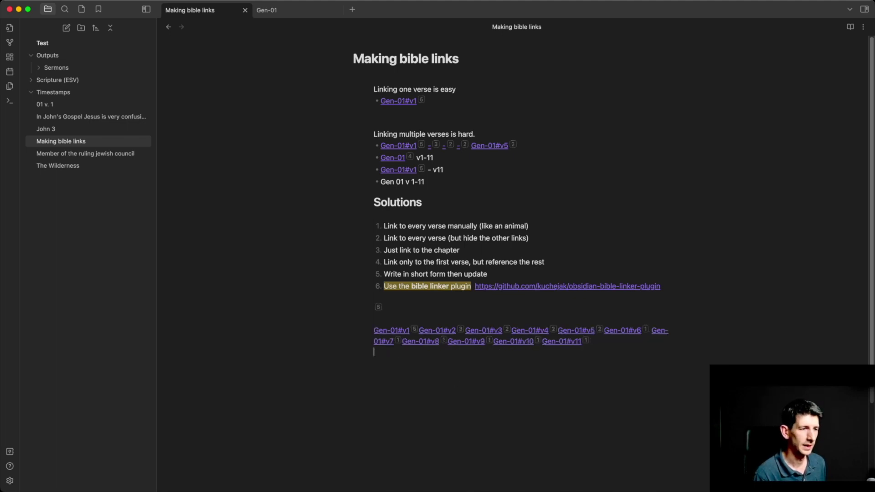
Recheck the verse 5 backlinks in Gen-01 and return to the Making bible links note
{"action": "left_click", "coordinate": [295, 13]}
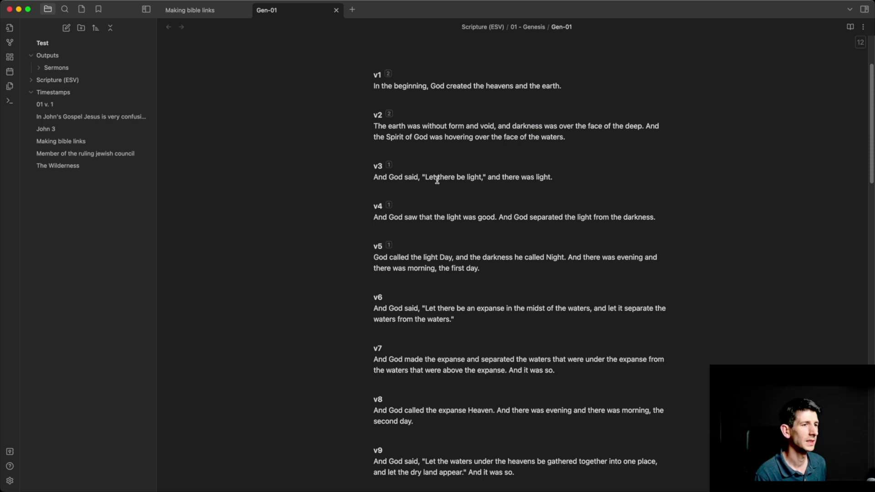
{"action": "mouse_move", "coordinate": [384, 247]}
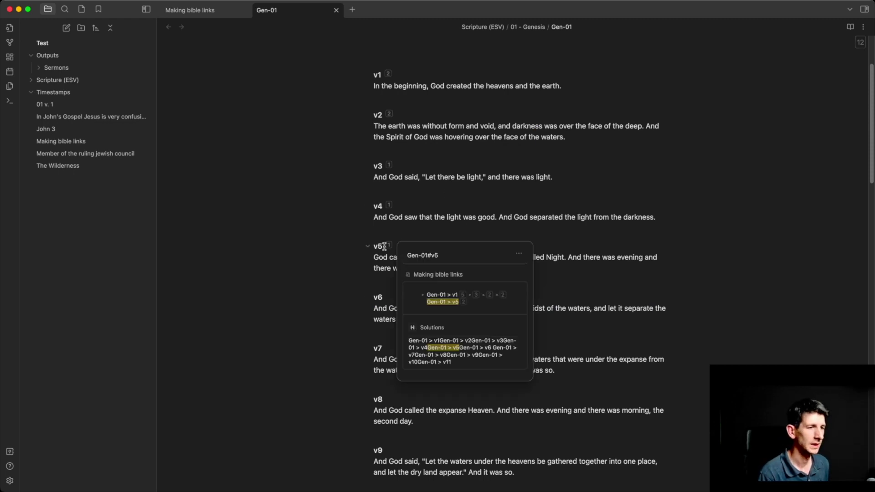
{"action": "left_click", "coordinate": [191, 9]}
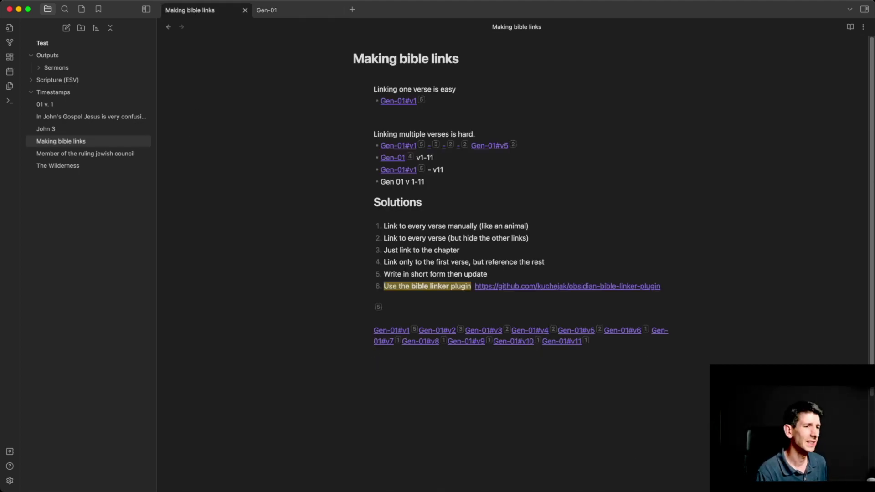
{"action": "key", "text": "super+p"}
{"action": "type", "text": "bible"}
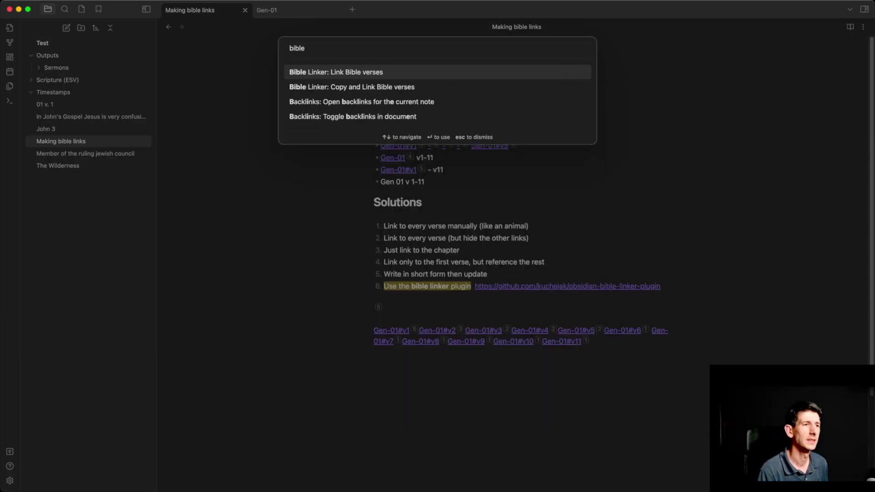
{"action": "key", "text": "Escape"}
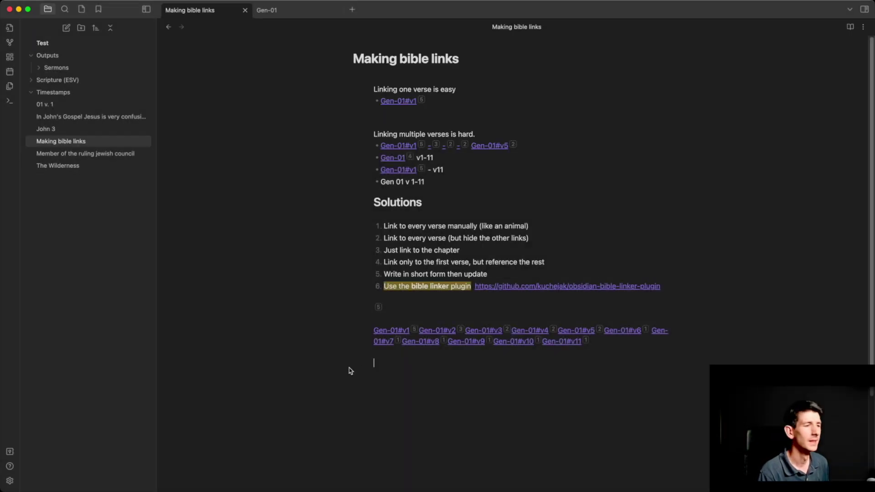
Assign the hotkey Cmd+Shift+B to the "Bible Linker: Link Bible verses" command and close the settings
{"action": "left_click", "coordinate": [10, 481]}
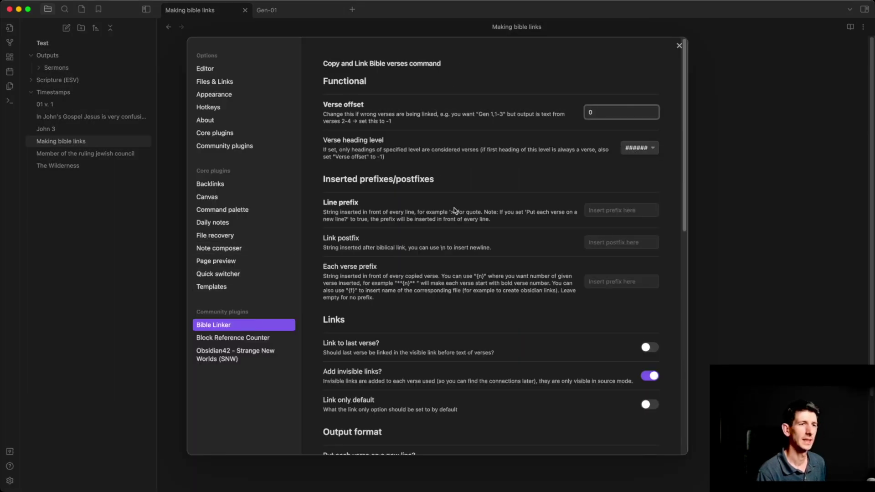
{"action": "left_click", "coordinate": [227, 109]}
{"action": "type", "text": "Bible"}
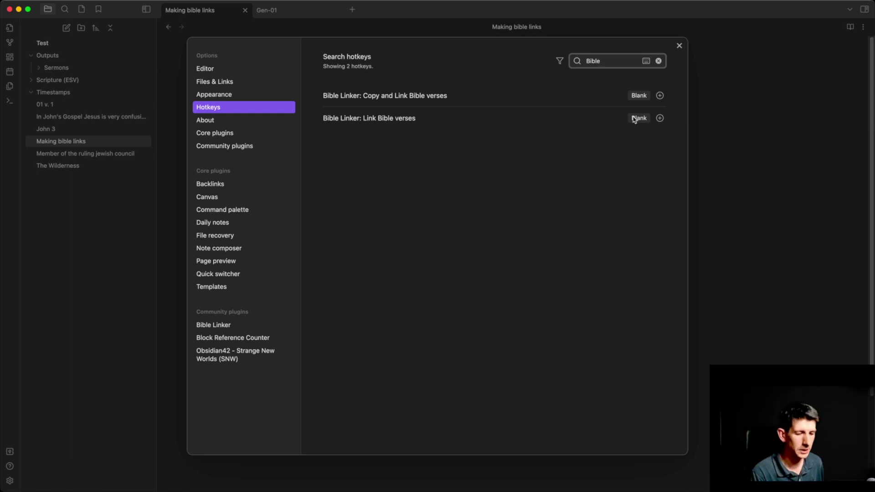
{"action": "left_click", "coordinate": [641, 122]}
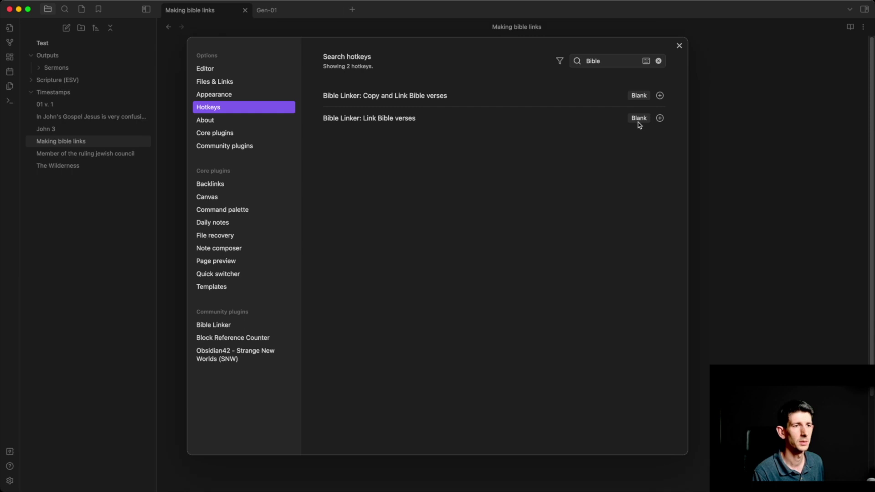
{"action": "left_click", "coordinate": [659, 121]}
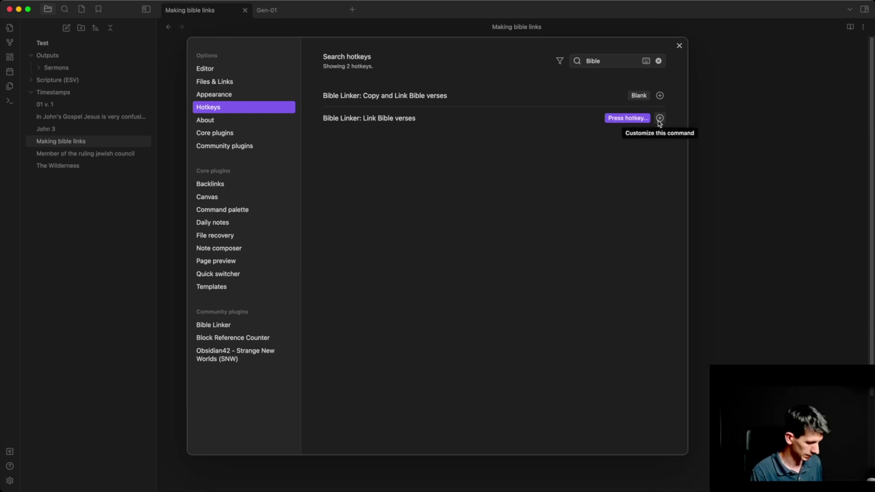
{"action": "key", "text": "super+shift+b"}
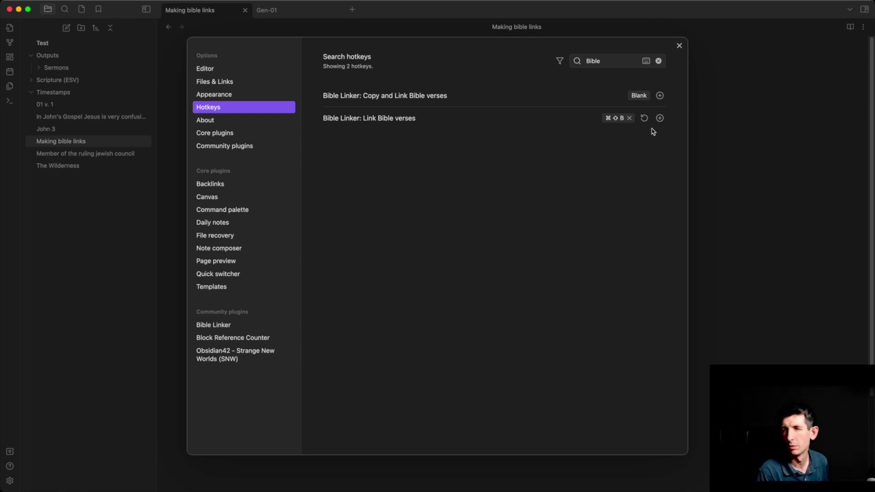
{"action": "left_click", "coordinate": [680, 46]}
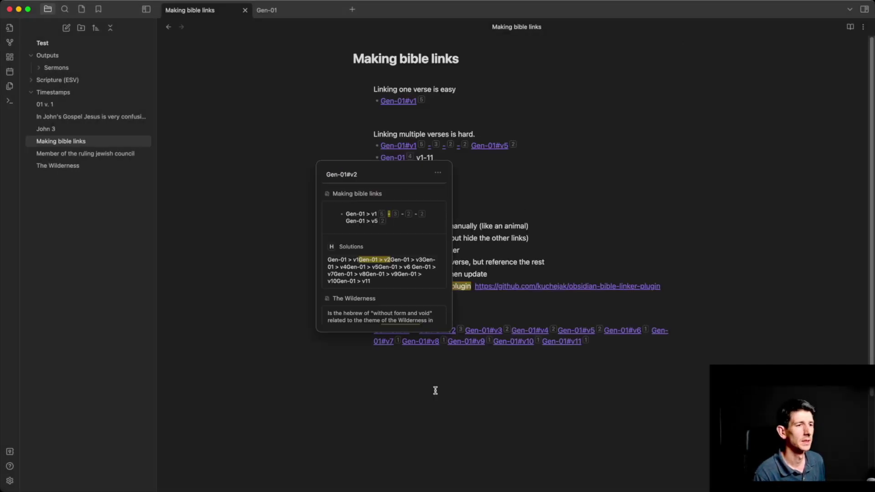
Insert invisible links for "Gen-02,1-7" in the empty last paragraph with the Link Bible verses command, and delete them again
{"action": "key", "text": "super+shift+b"}
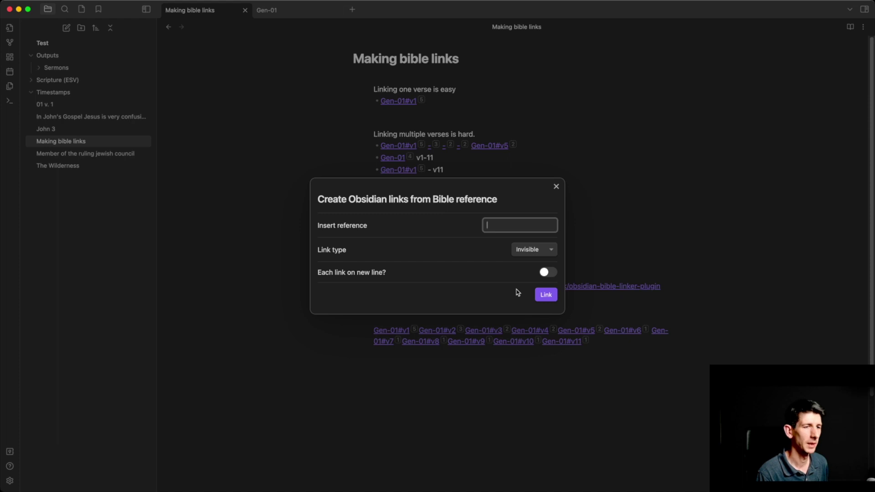
{"action": "type", "text": "Gen"}
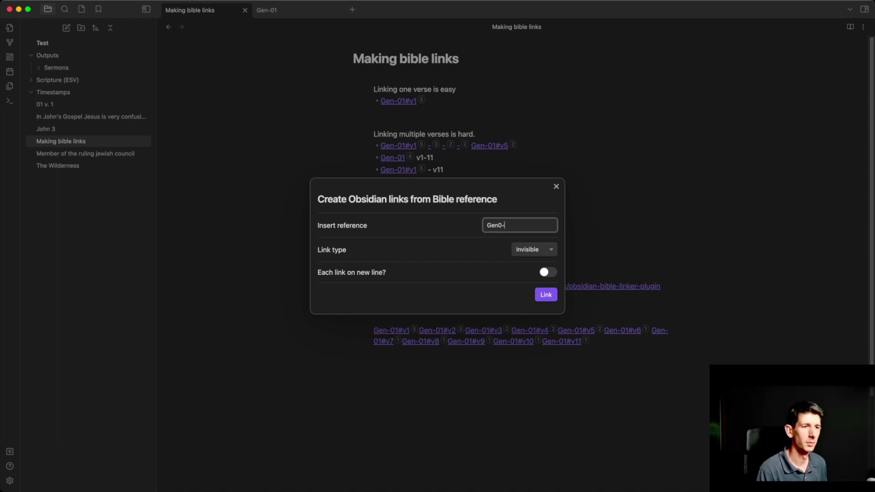
{"action": "type", "text": "-02,1-"}
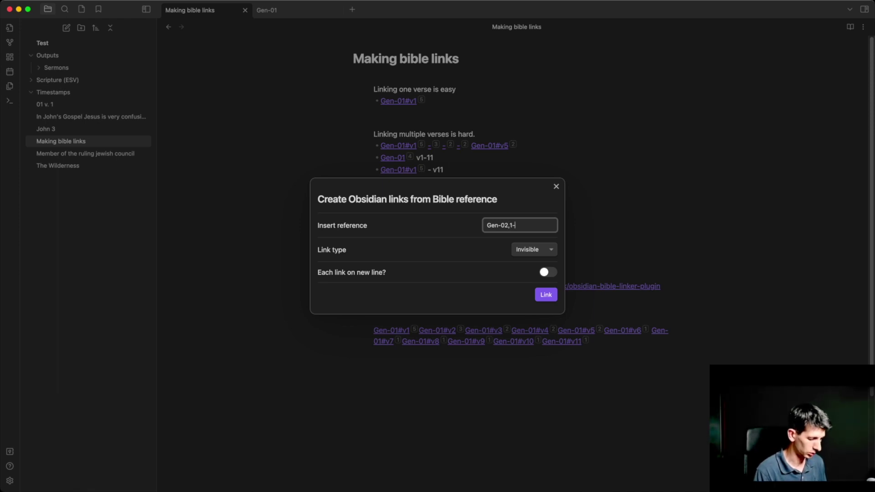
{"action": "type", "text": "7"}
{"action": "key", "text": "Return"}
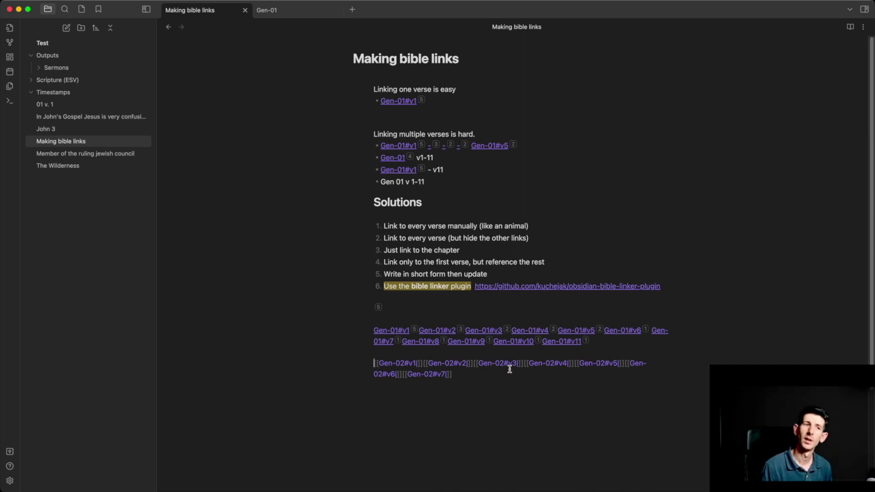
{"action": "key", "text": "Down"}
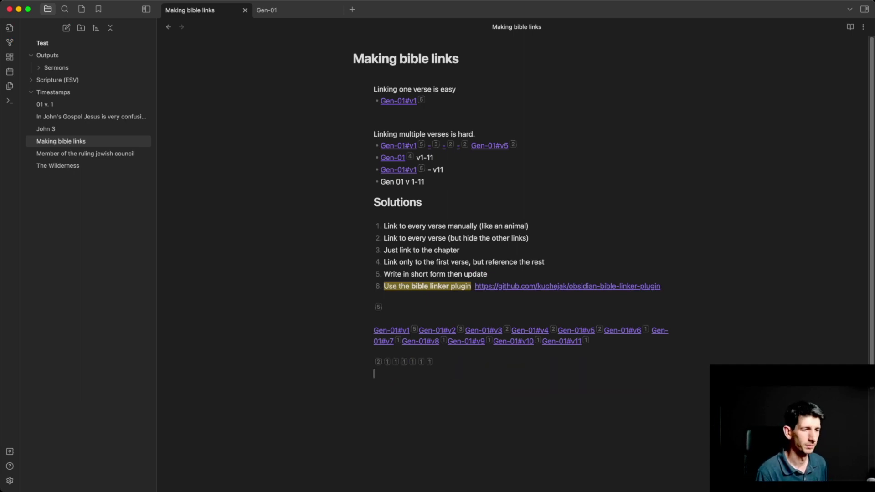
{"action": "key", "text": "shift+Up"}
{"action": "key", "text": "BackSpace"}
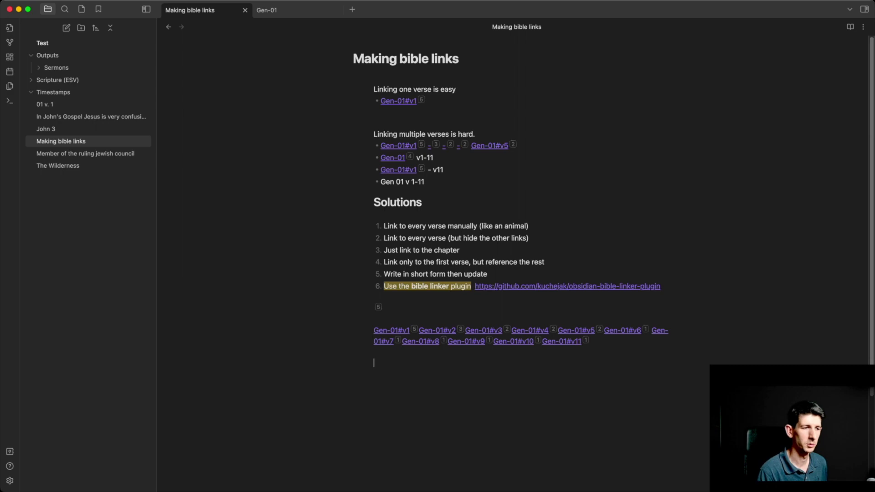